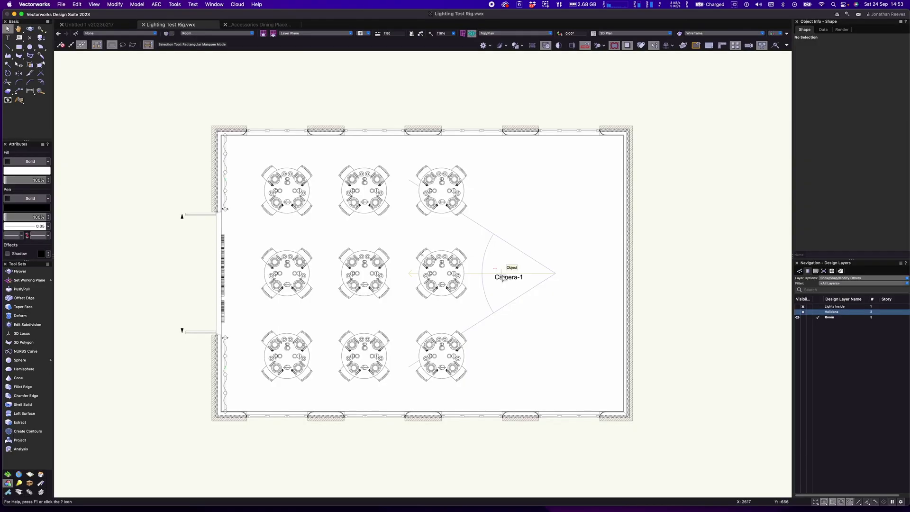
- Select Camera-1 in the Top/Plan view so its Renderworks Camera settings appear in Object Info
left_click(503, 278)
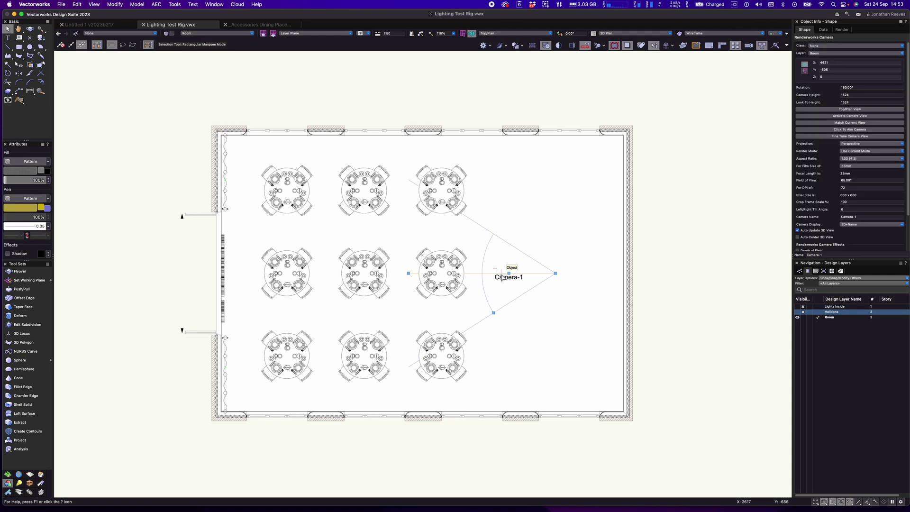
- Show the room in Right Isometric shaded, fit it to the window, and orbit it slightly
key("3")
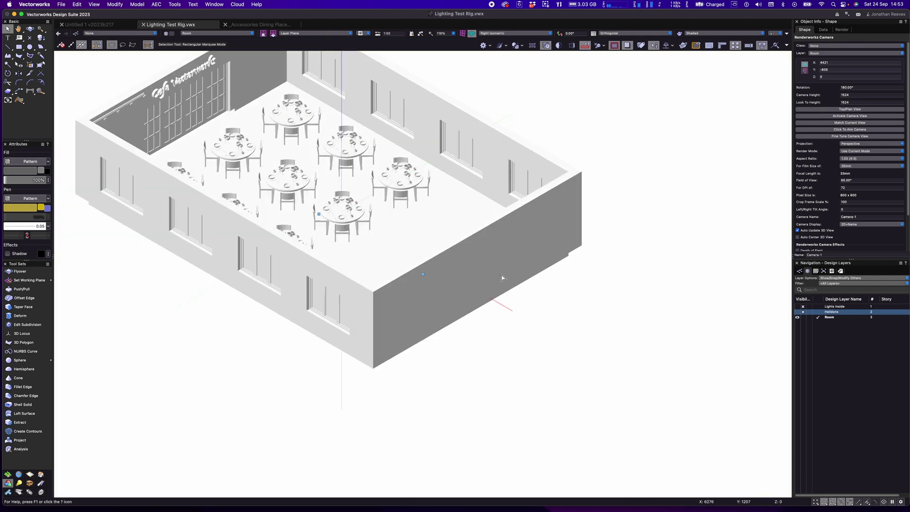
left_click(592, 152)
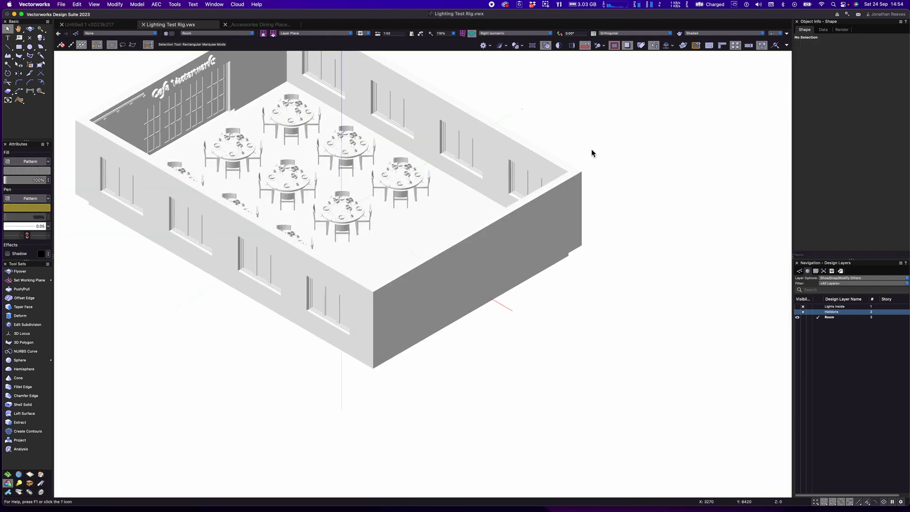
key("super+6")
mouse_move(480, 328)
middle_mouse_down("shift")
mouse_move(417, 321)
mouse_move(410, 283)
mouse_move(463, 287)
mouse_move(465, 331)
mouse_move(358, 321)
mouse_move(355, 306)
mouse_move(471, 335)
mouse_move(463, 324)
middle_mouse_up("shift")
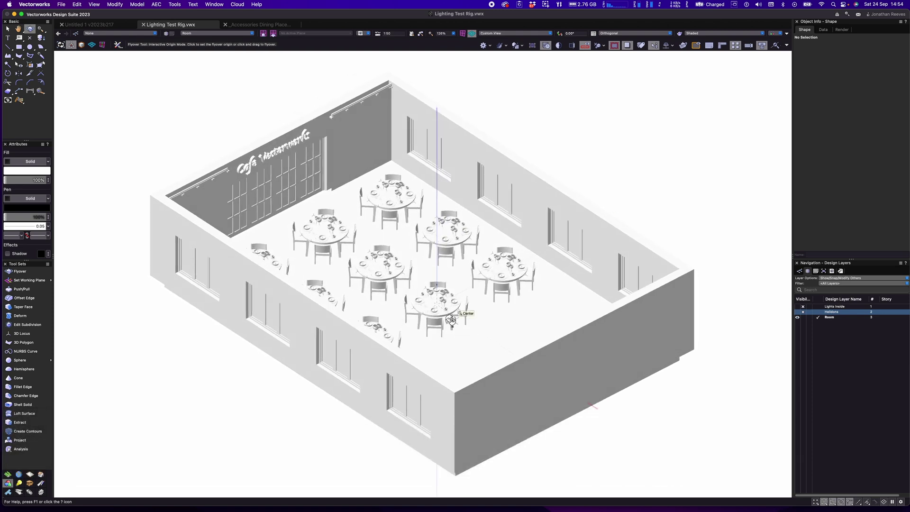
left_click_drag(451, 321, 454, 327)
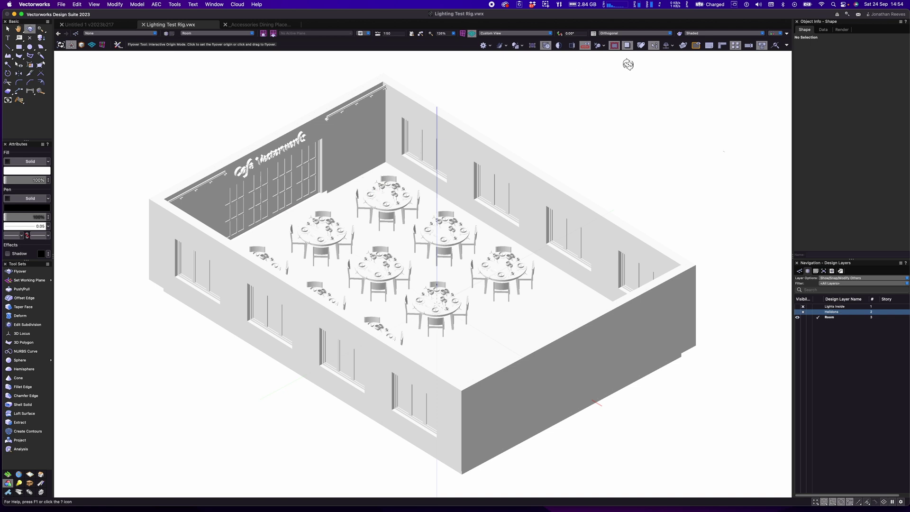
left_click(704, 34)
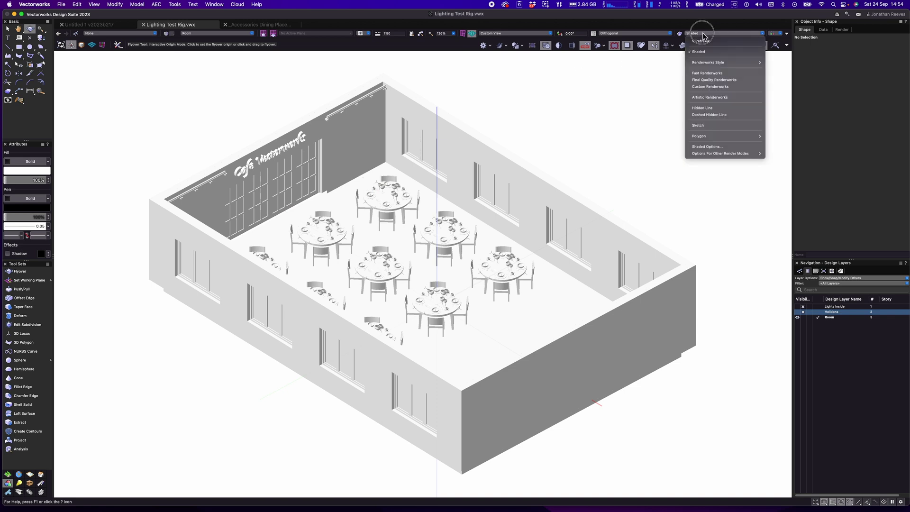
left_click(708, 147)
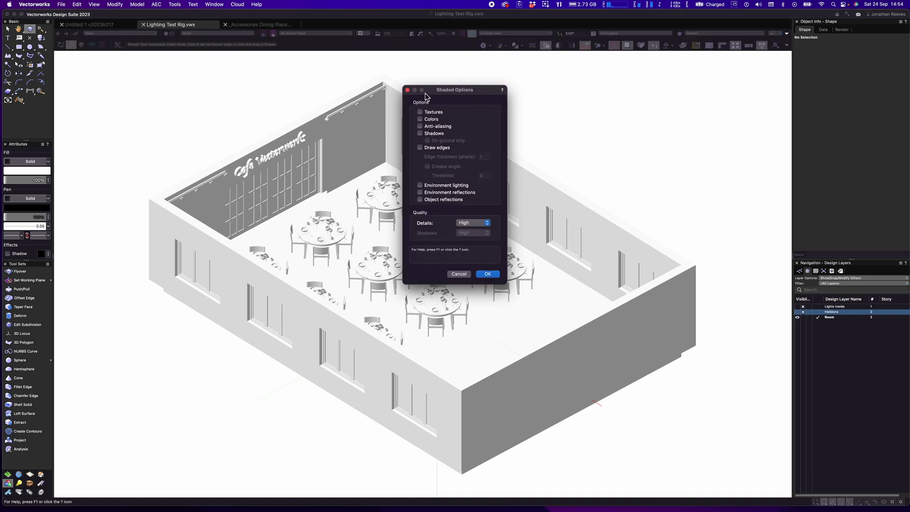
left_click_drag(437, 92, 656, 85)
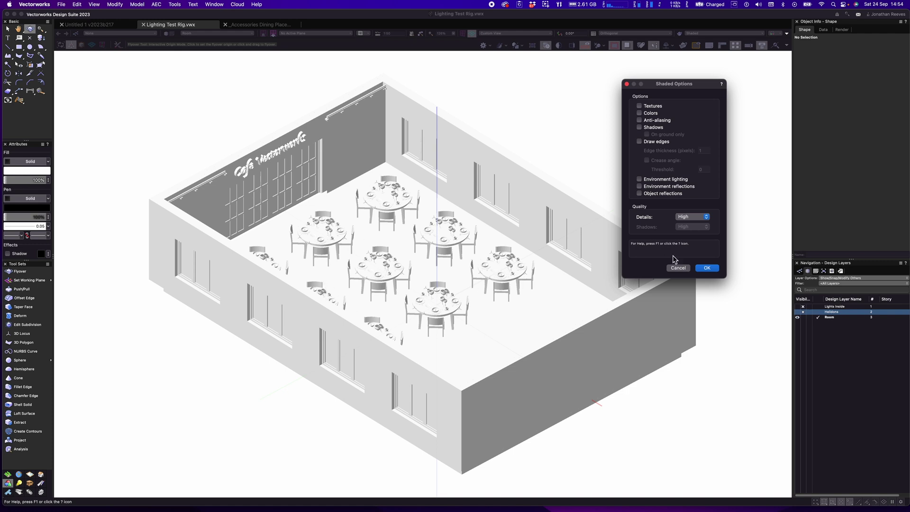
left_click(708, 268)
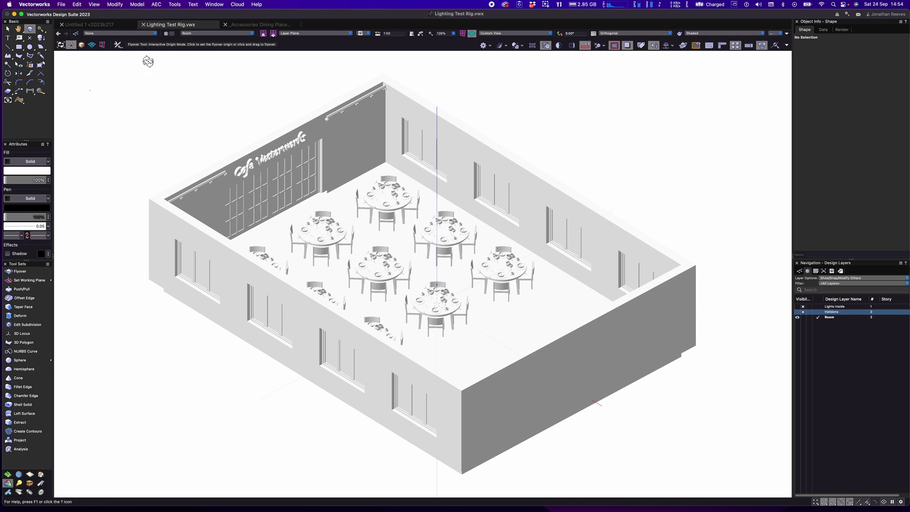
left_click(101, 4)
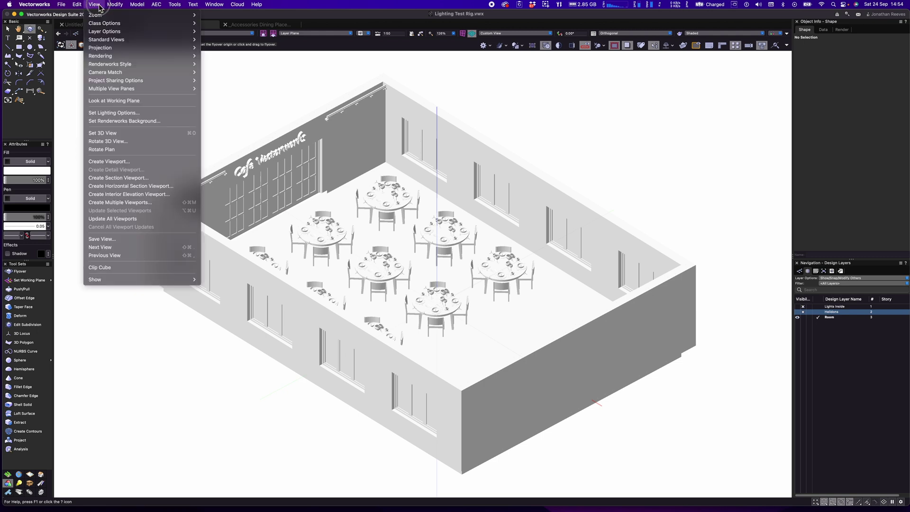
- Turn on ambient occlusion with ambient brightness 50 and enter initial Strength and Size values
left_click(119, 114)
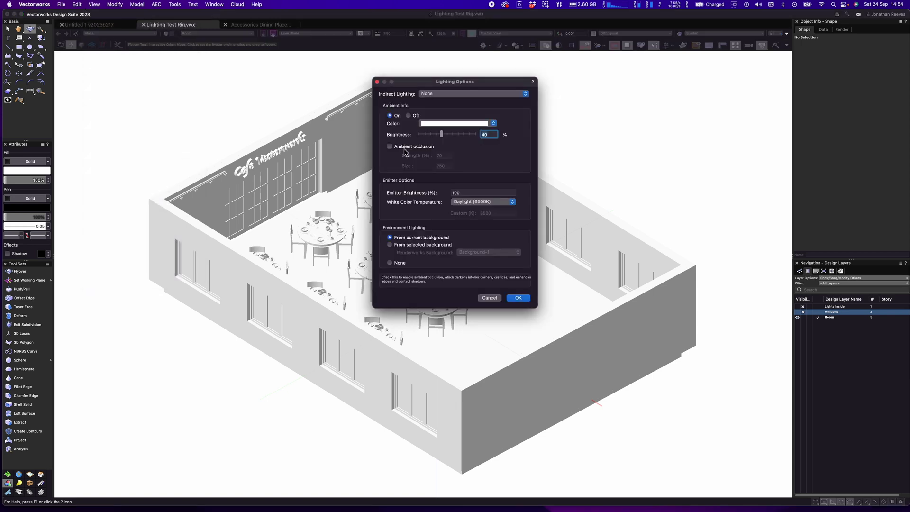
left_click_drag(471, 86, 702, 92)
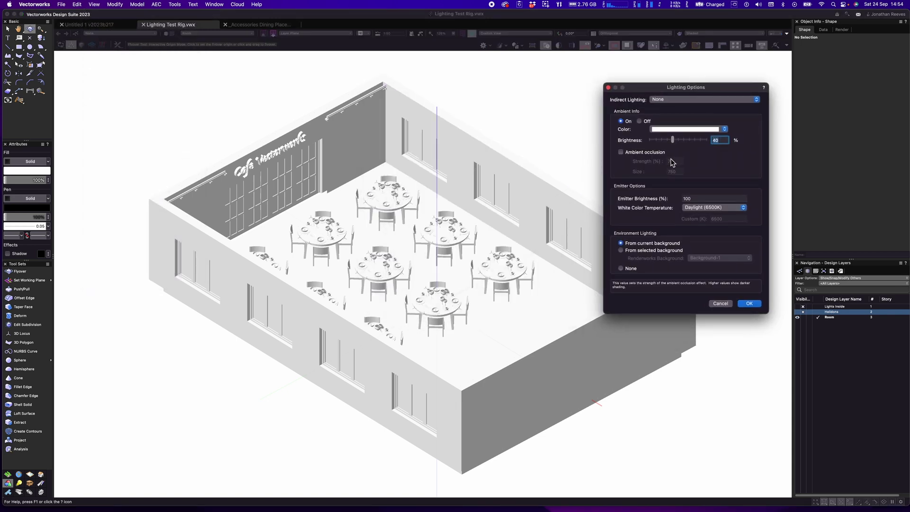
left_click(621, 152)
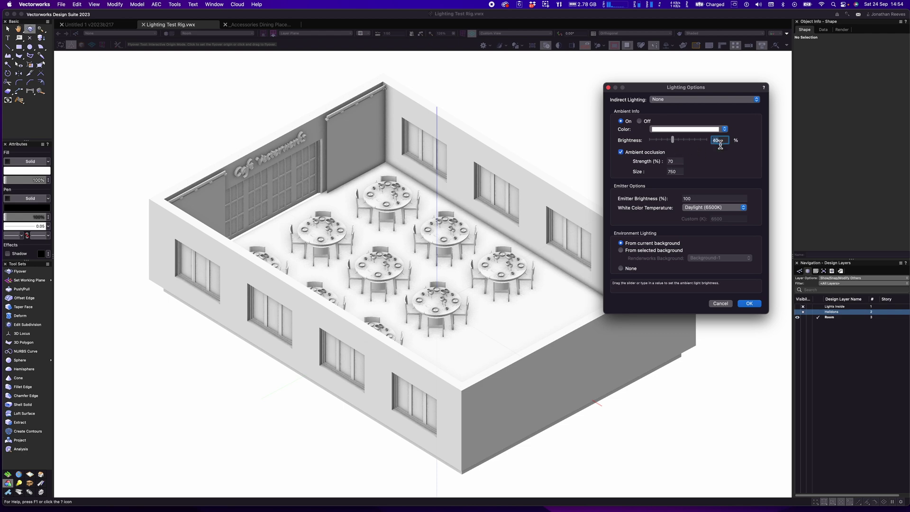
type("50")
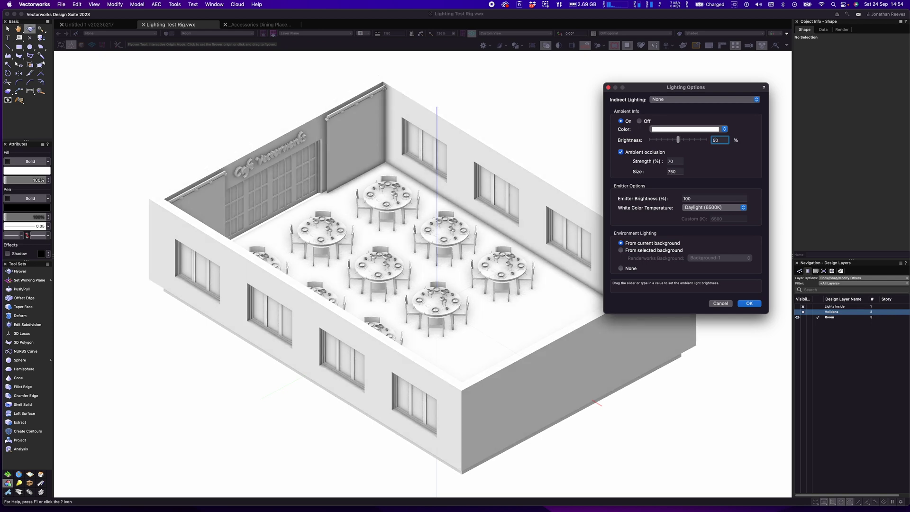
double_click(672, 161)
type("25")
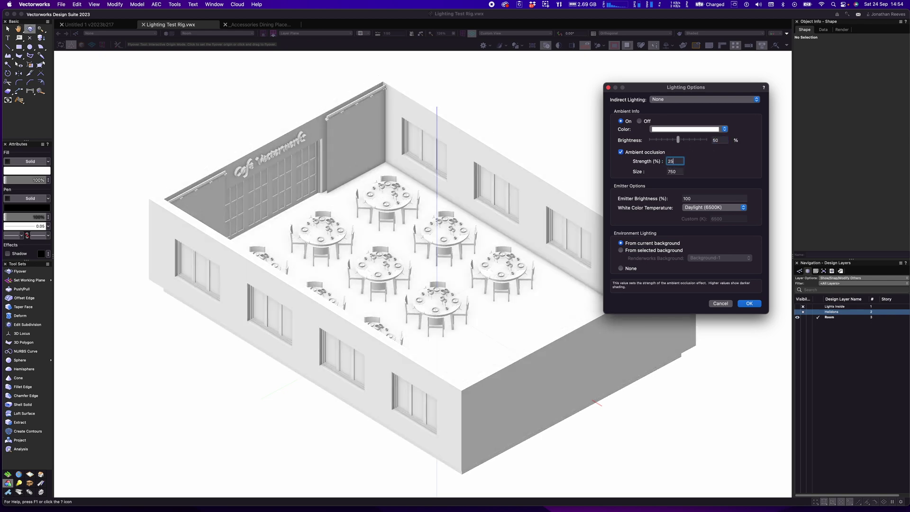
type("50")
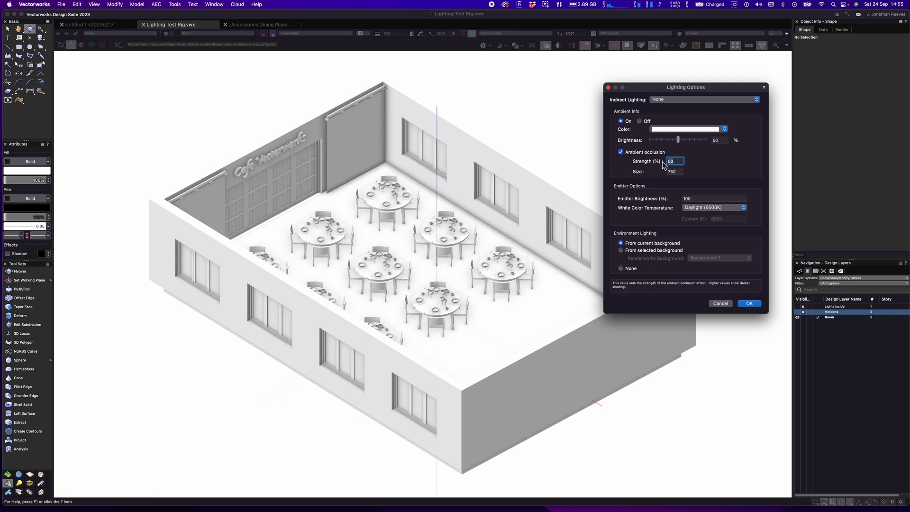
key("BackSpace")
key("BackSpace")
type("75")
key("Tab")
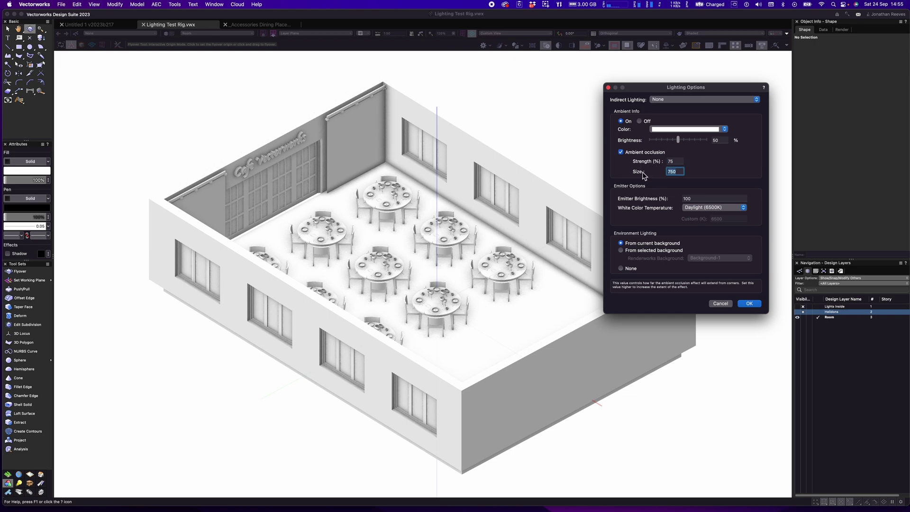
type("500")
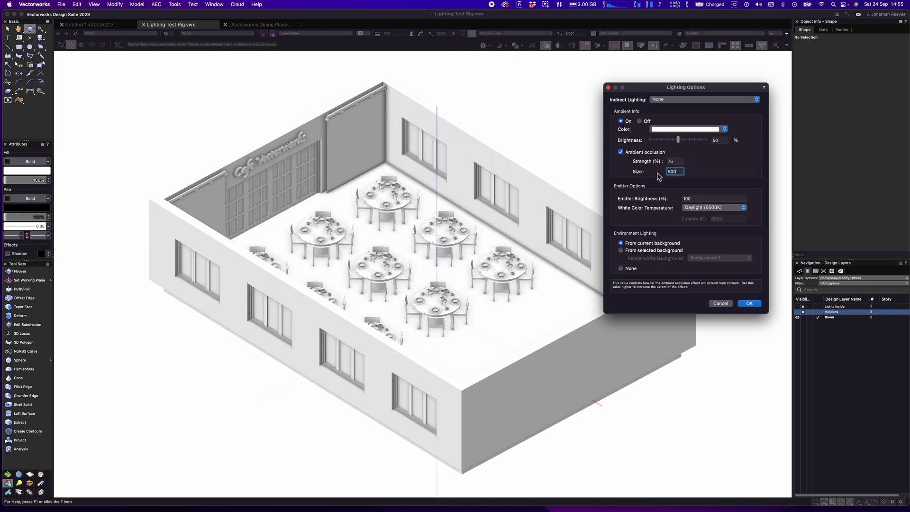
- Set ambient occlusion to Strength 50 and Size 500 and apply the lighting options
left_click(681, 172)
type("750")
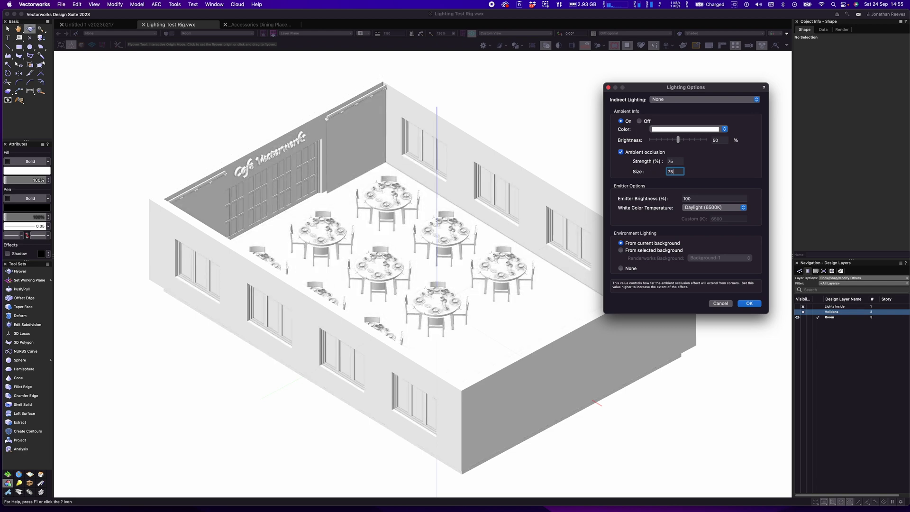
left_click(666, 162)
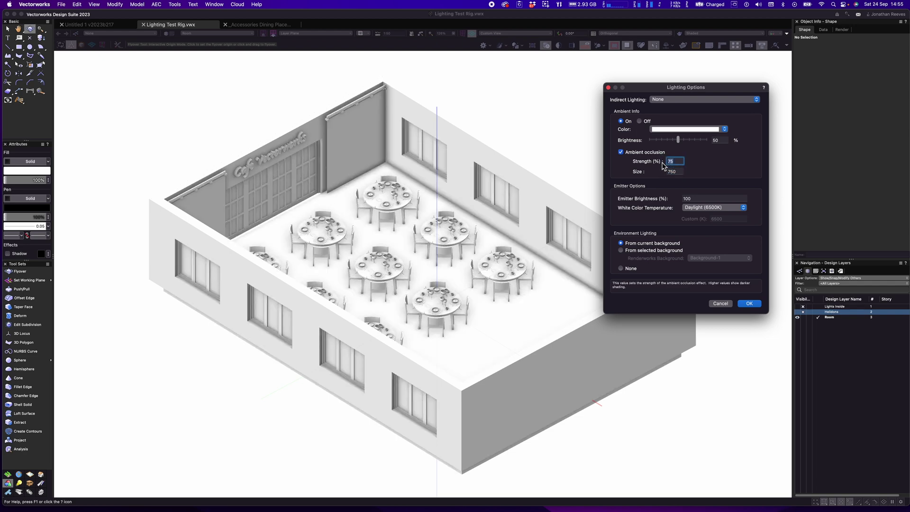
type("50")
key("Tab")
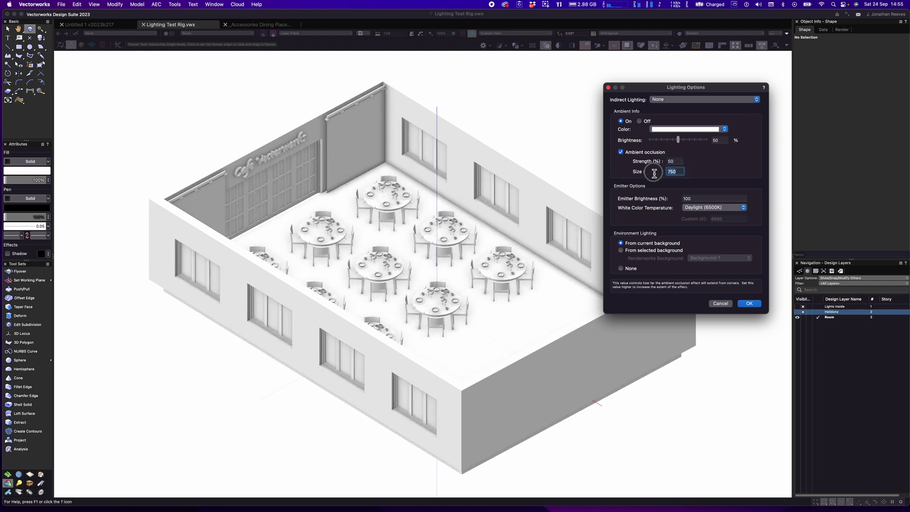
type("500")
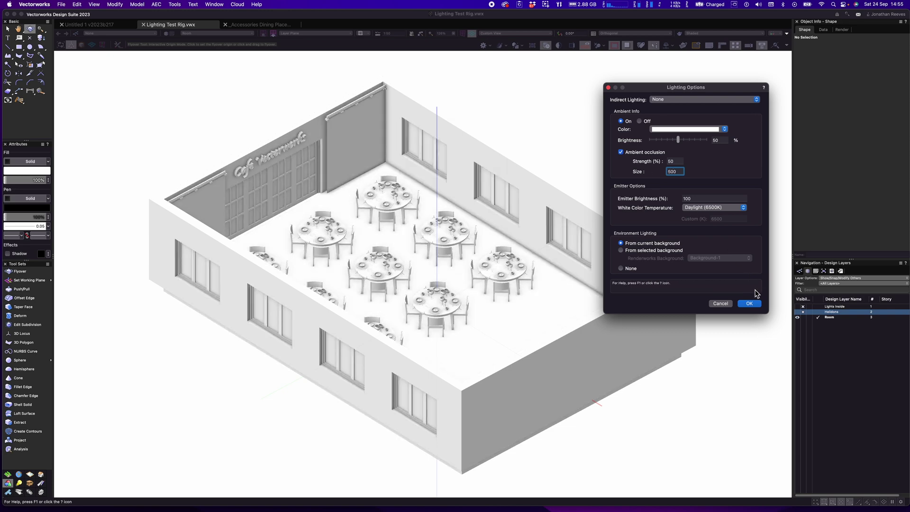
left_click(749, 304)
mouse_move(474, 287)
left_mouse_down()
mouse_move(359, 279)
mouse_move(368, 288)
mouse_move(372, 280)
left_mouse_up()
- Step through the Top, Left Isometric and Front views, then return to Top/Plan wireframe
key("super+5")
key("super+1")
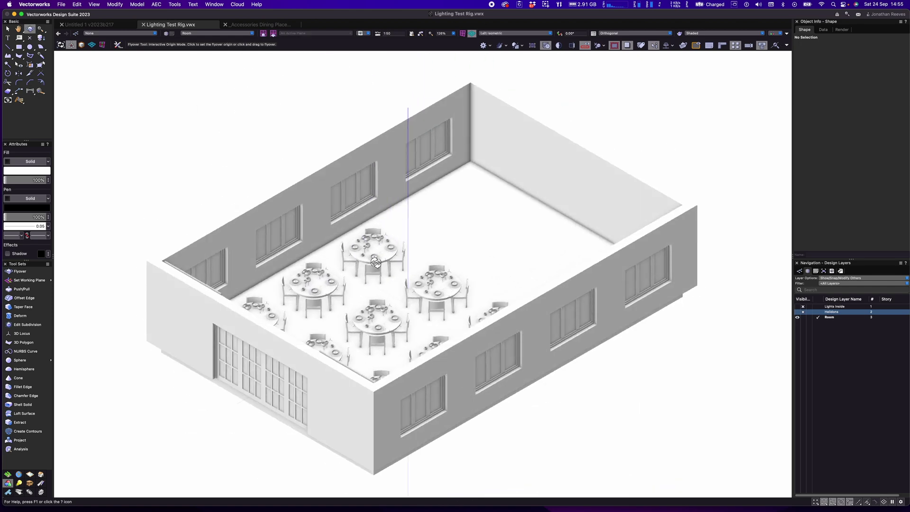
key("super+2")
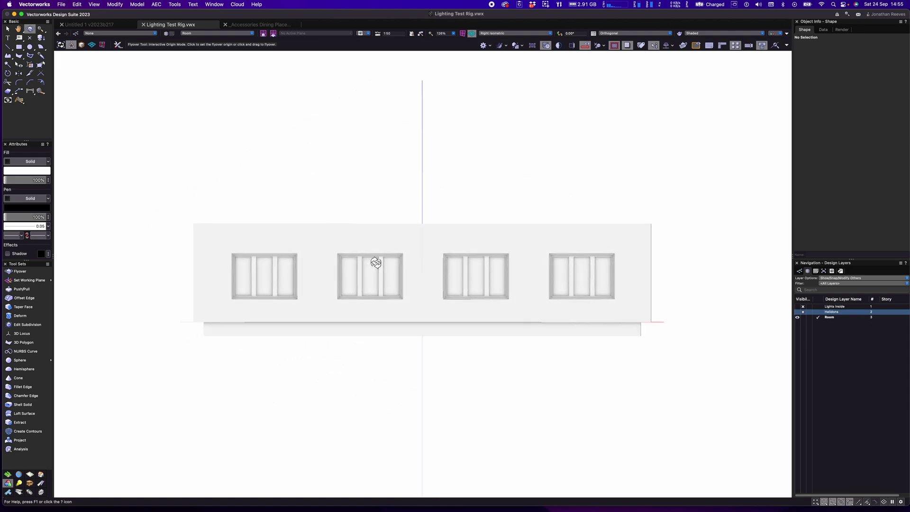
key("super+1")
key("x")
key("F5")
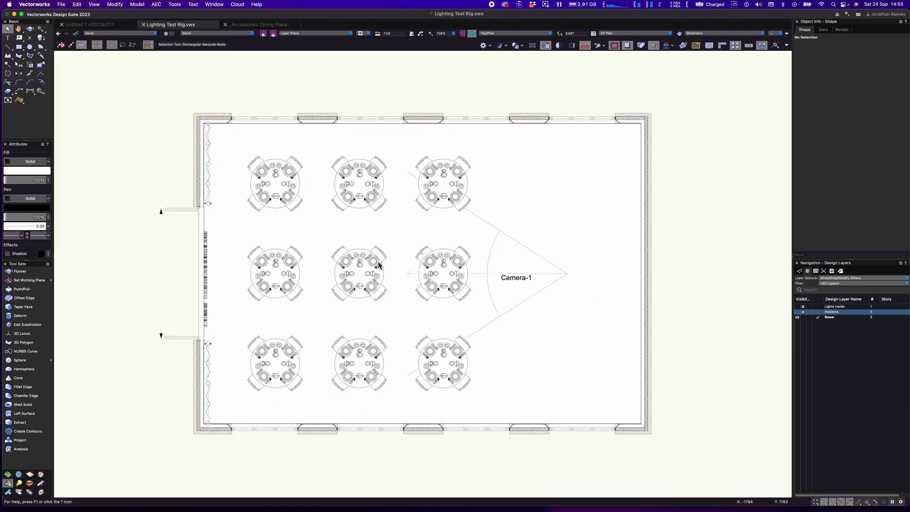
- Activate Camera-1's shaded perspective and make the Ceiling class visible
double_click(532, 273)
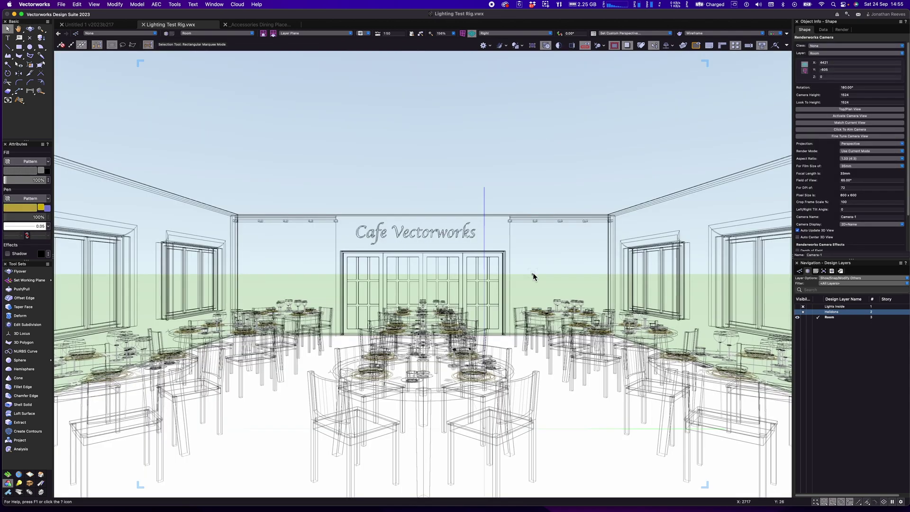
key("super+shift+g")
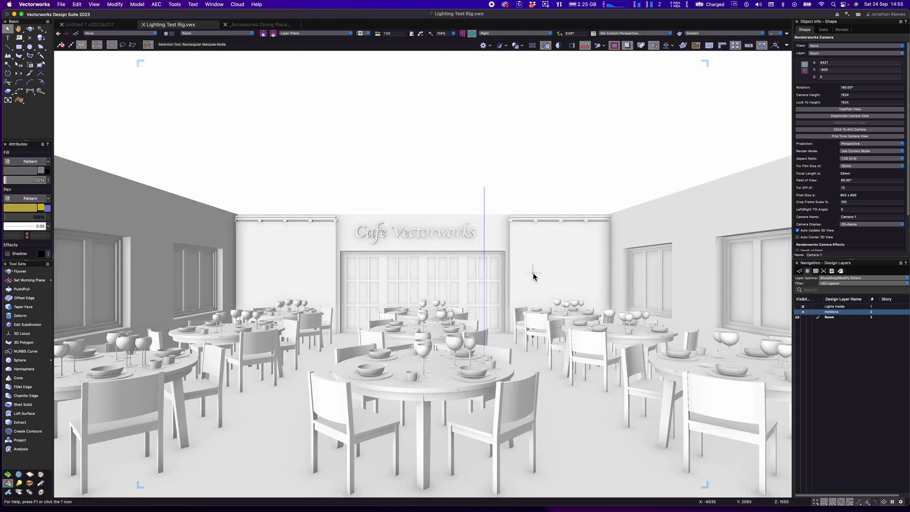
left_click(800, 272)
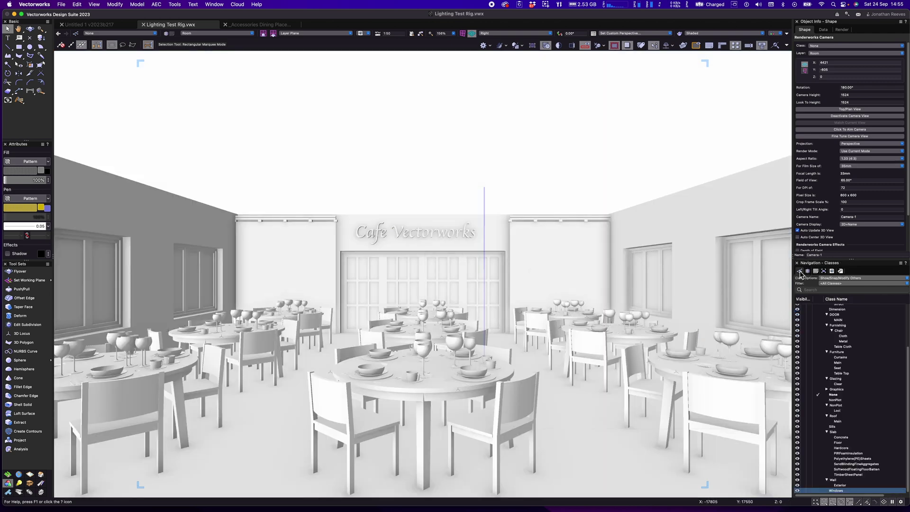
scroll(832, 354, "up", 3)
left_click(797, 339)
scroll(797, 338, "down", 3)
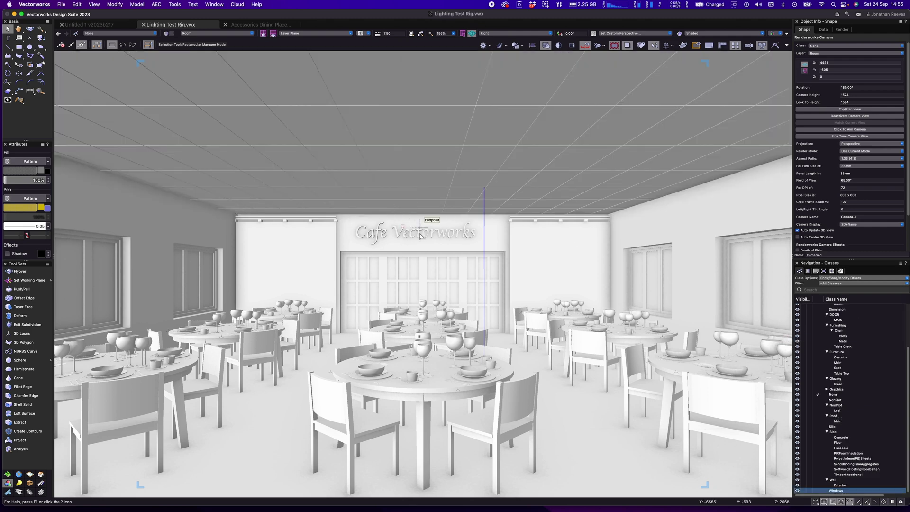
left_click(451, 143)
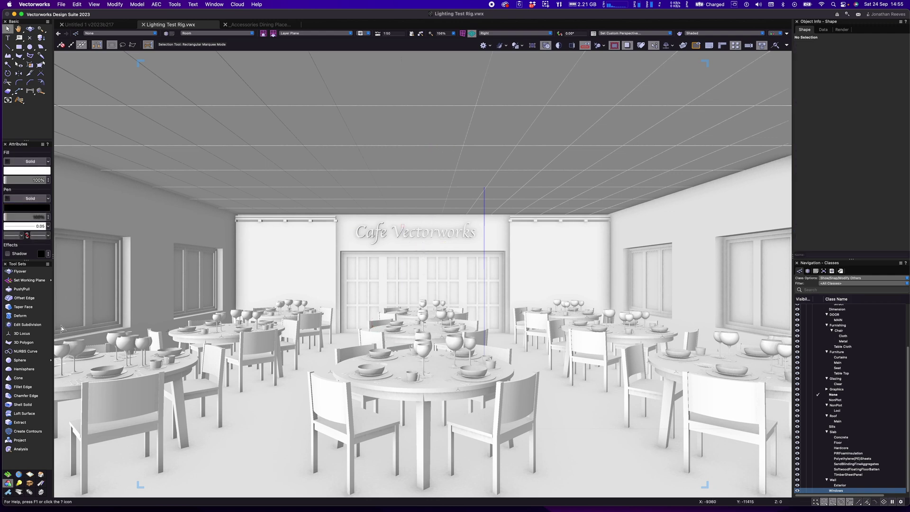
- With the Walkthrough tool, walk forward into the cafe and turn left
left_click(19, 483)
left_click(25, 280)
left_click_drag(431, 377, 414, 373)
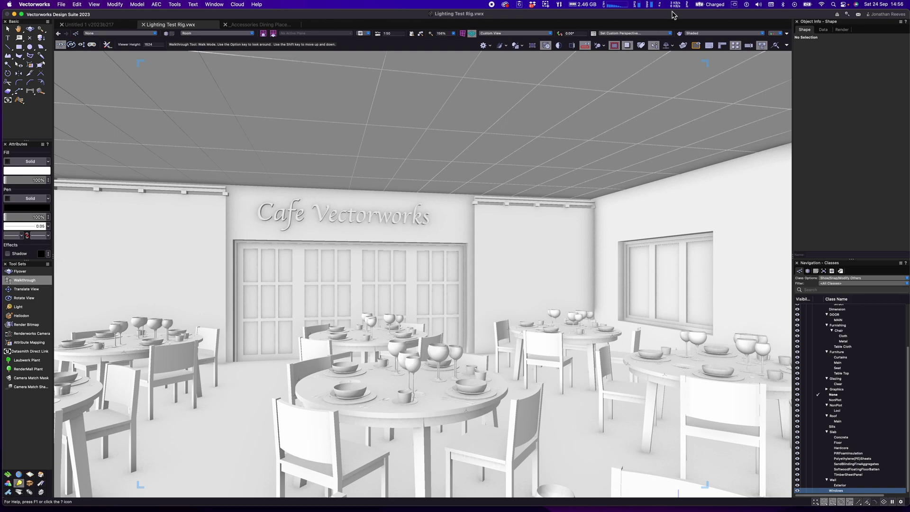
- In Top/Plan, move Camera-1 further along the room and re-aim its look-at point
left_click(698, 34)
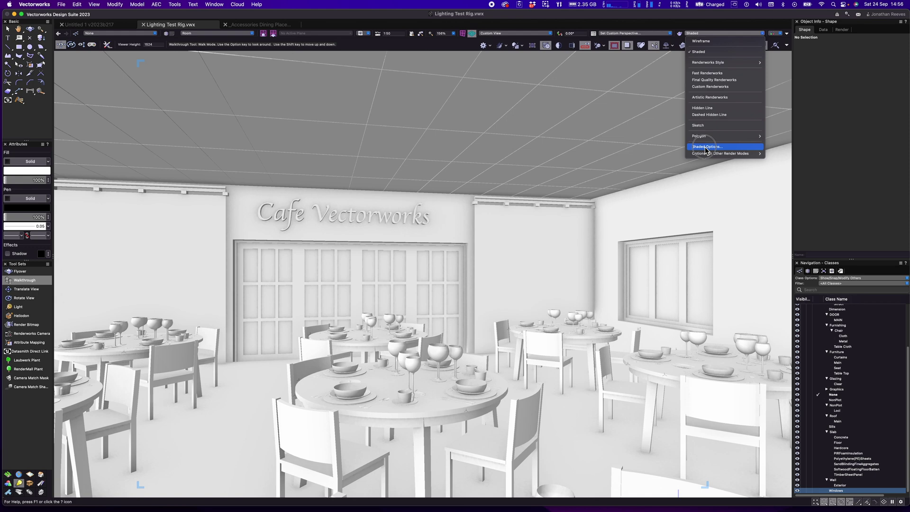
left_click(530, 170)
key("super+5")
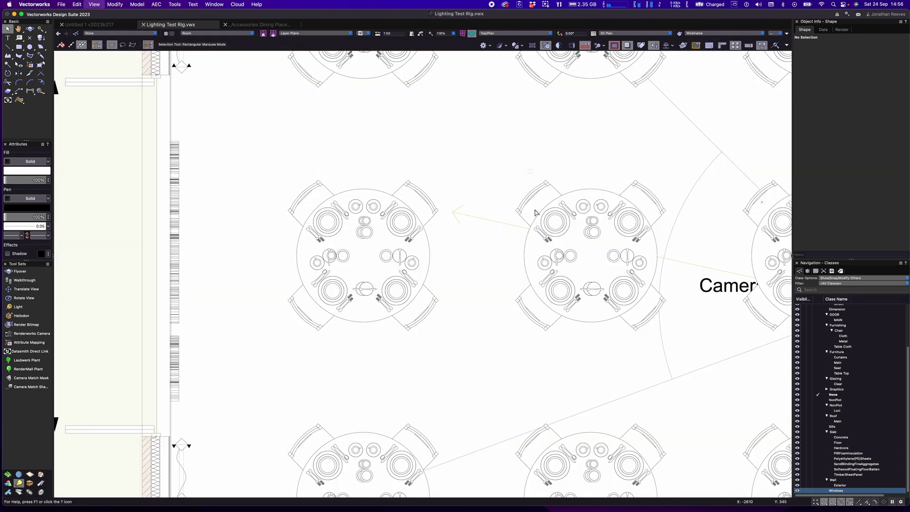
key("super+4")
left_click(447, 305)
left_click_drag(463, 310, 562, 286)
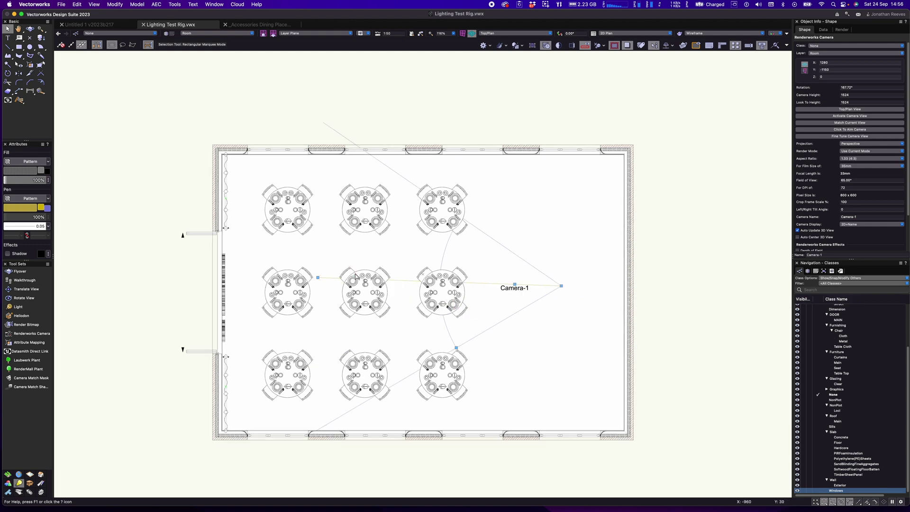
left_click_drag(318, 277, 401, 286)
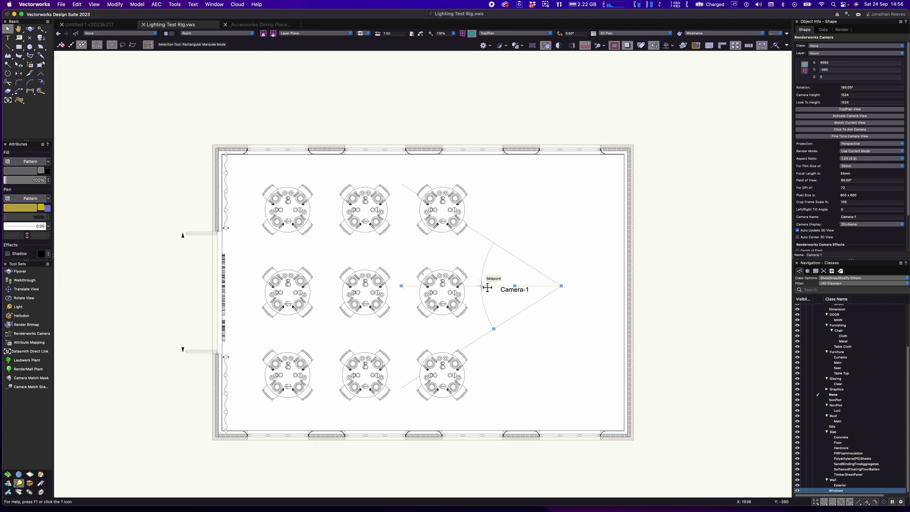
- Activate the Camera-1 perspective in Shaded mode, facing the Cafe Vectorworks wall head-on
double_click(486, 286)
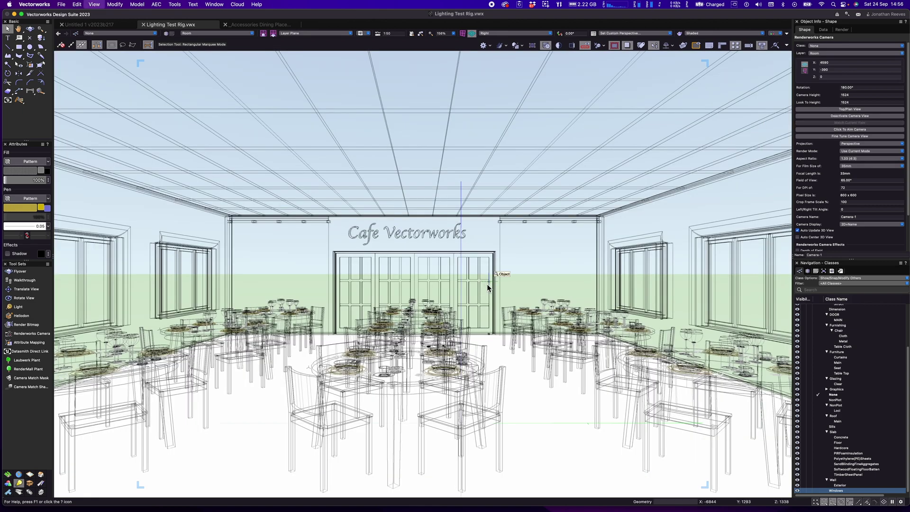
key("super+shift+g")
key("Escape")
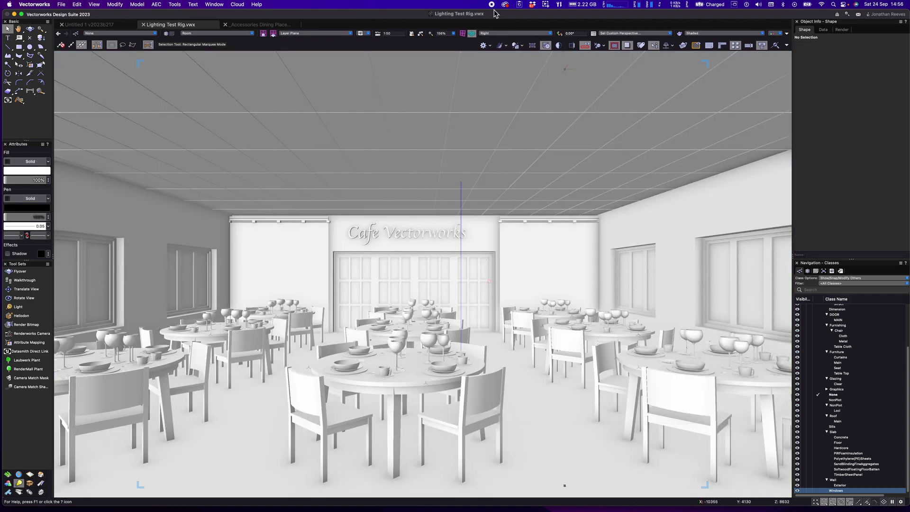
left_click(366, 35)
key("Return")
left_click(697, 33)
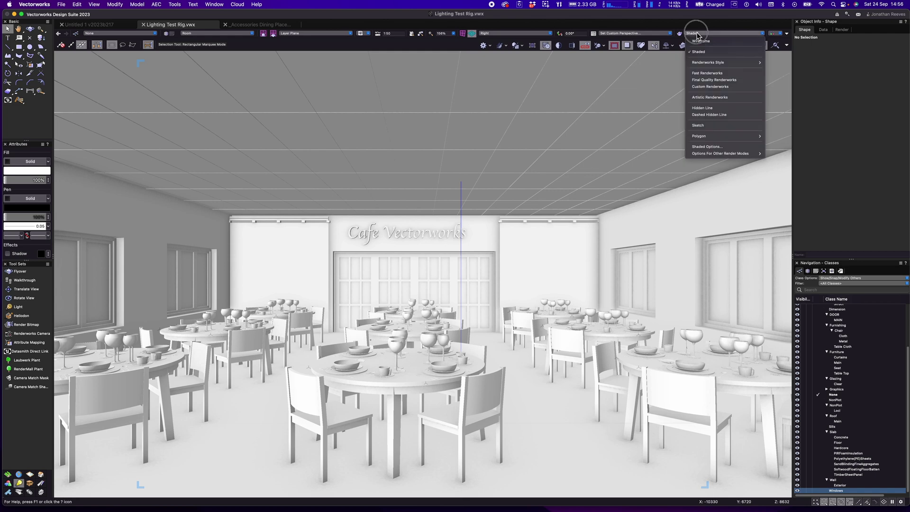
- Enable Textures and Draw edges in Shaded Options, toggling Colors to compare
left_click(711, 146)
mouse_move(479, 94)
left_mouse_down()
mouse_move(720, 96)
mouse_move(718, 106)
left_mouse_up()
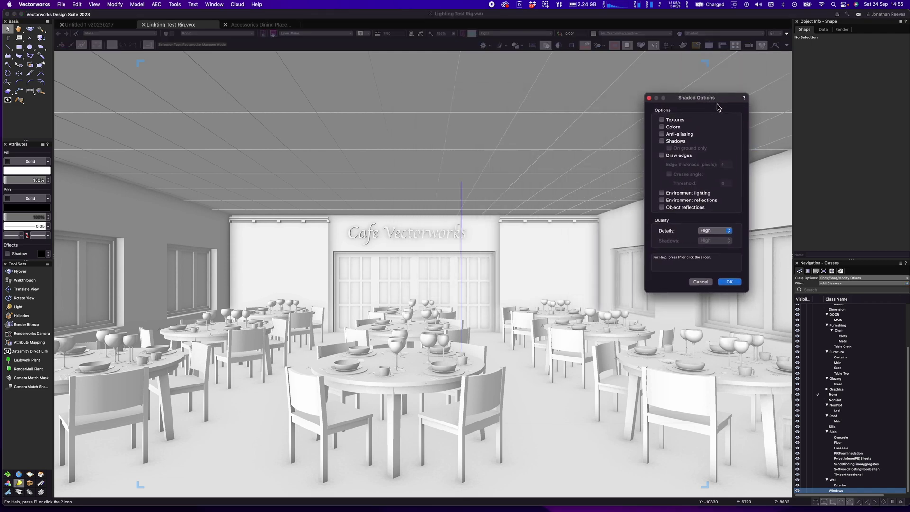
left_click(662, 120)
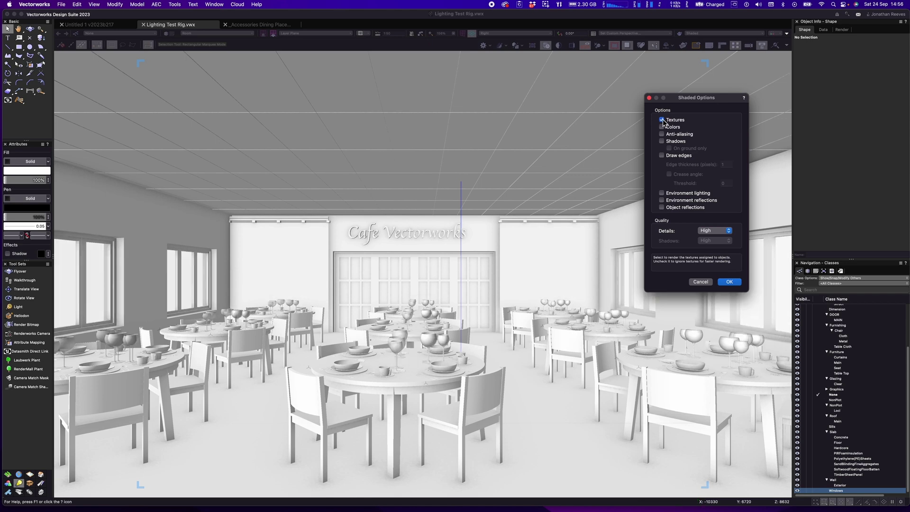
left_click(662, 128)
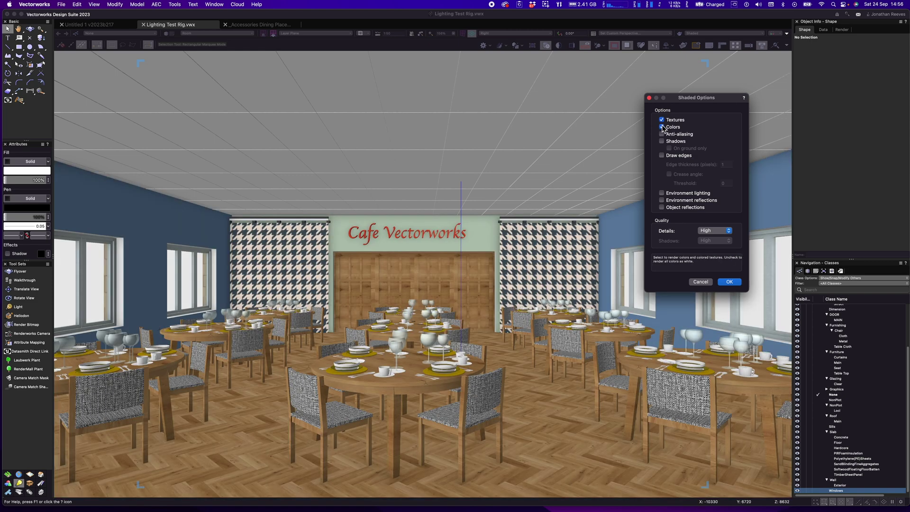
left_click(662, 127)
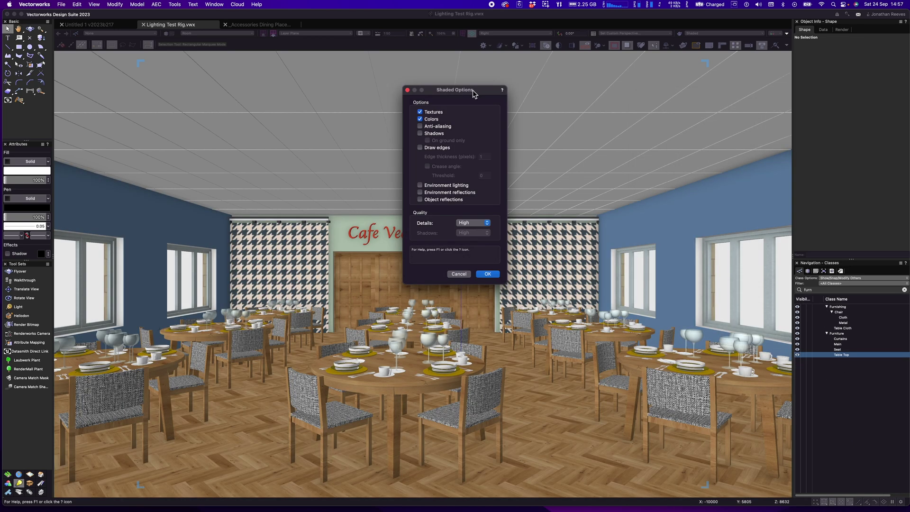
mouse_move(471, 95)
left_mouse_down()
mouse_move(748, 109)
mouse_move(736, 87)
left_mouse_up()
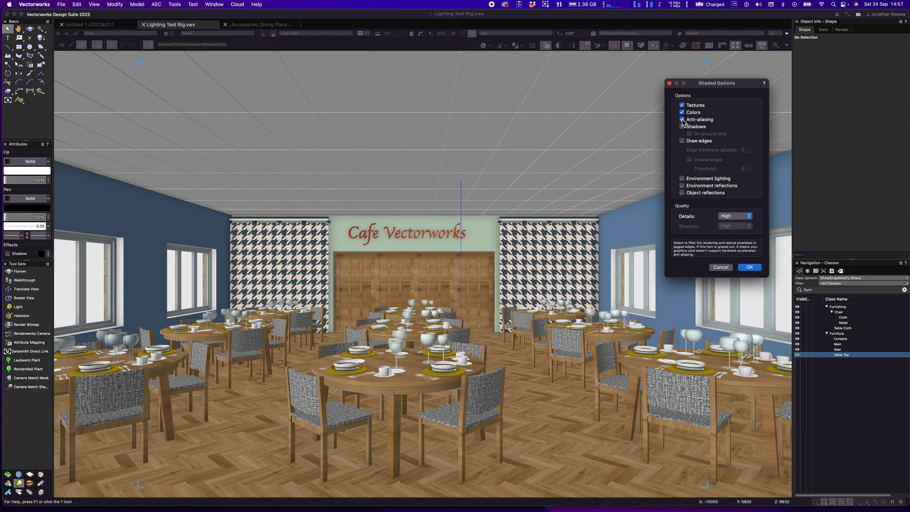
left_click(683, 141)
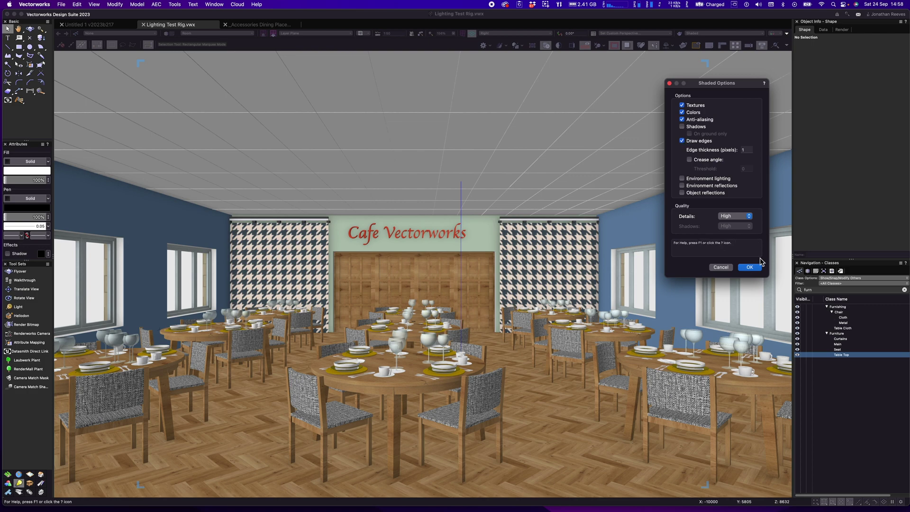
left_click(749, 268)
- Reopen Shaded Options and set the edge line thickness to 5 pixels
left_click(576, 253)
left_click(723, 34)
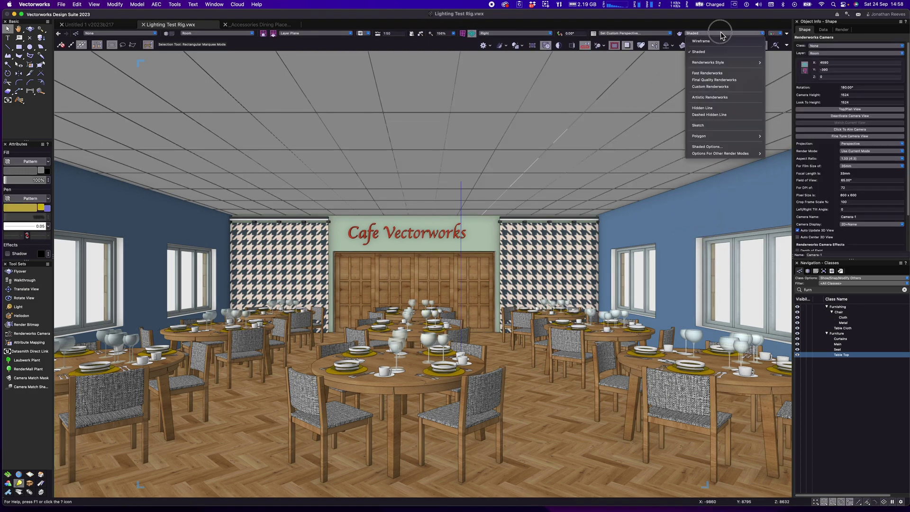
left_click(719, 148)
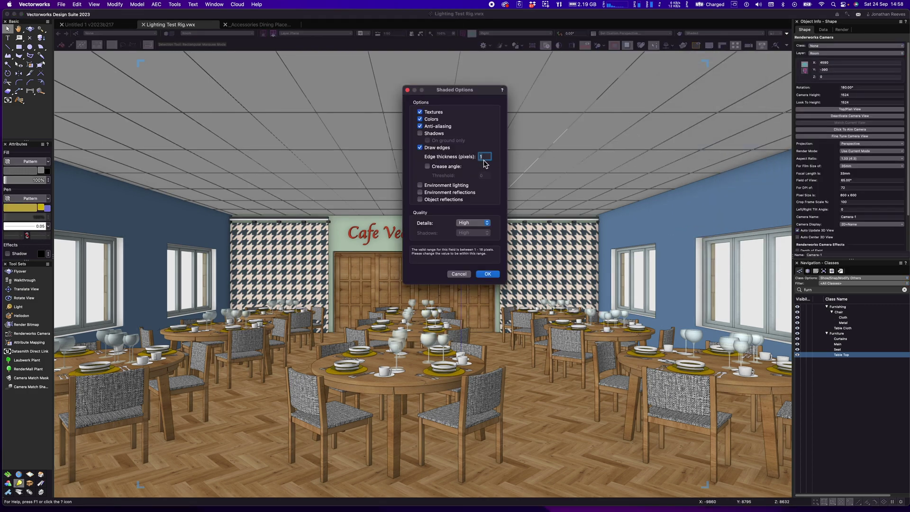
type("5")
left_click(487, 274)
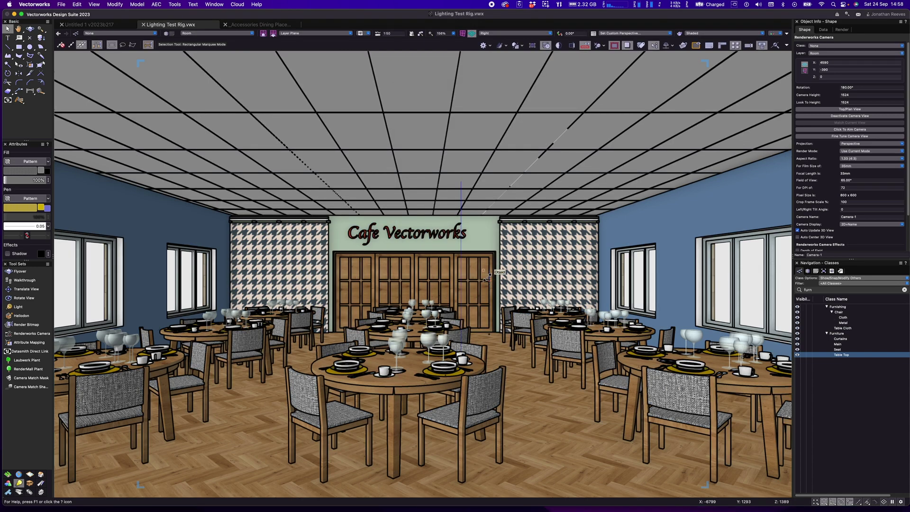
- Save the current edged camera view as saved view View 2
left_click(22, 280)
left_click(364, 34)
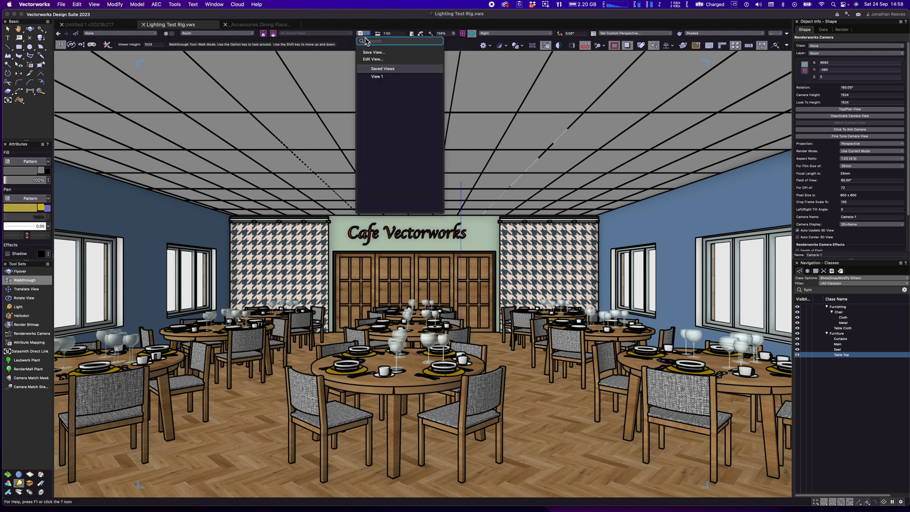
left_click(372, 53)
type("V")
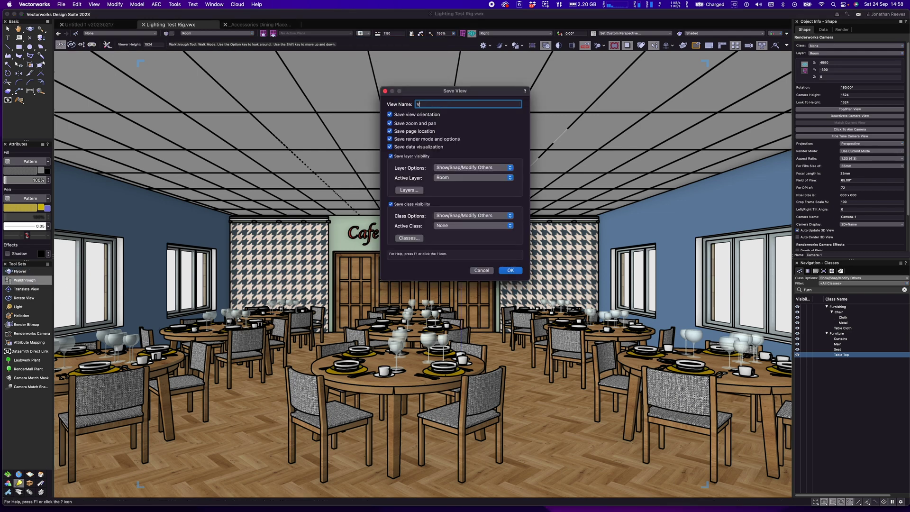
key("Return")
- Turn the camera to another angle, then return to saved view View 2
left_click_drag(429, 313, 458, 293)
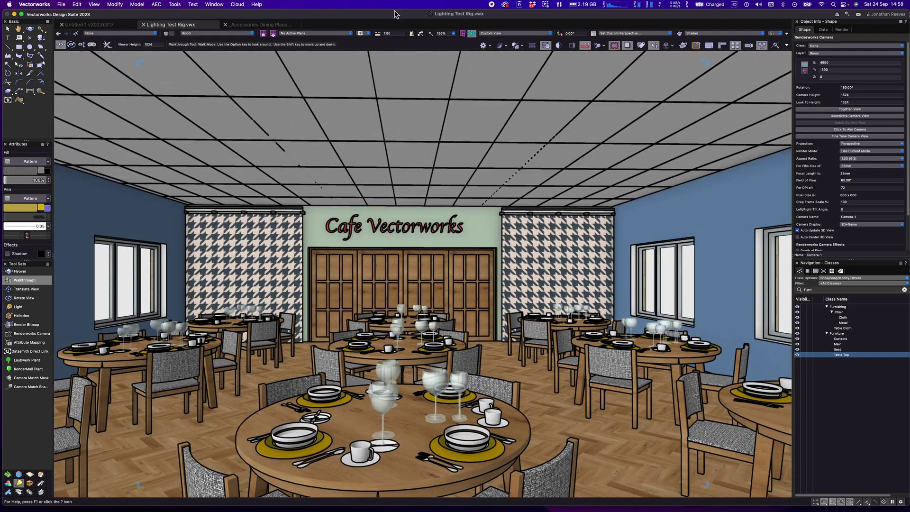
left_click(368, 33)
left_click(379, 84)
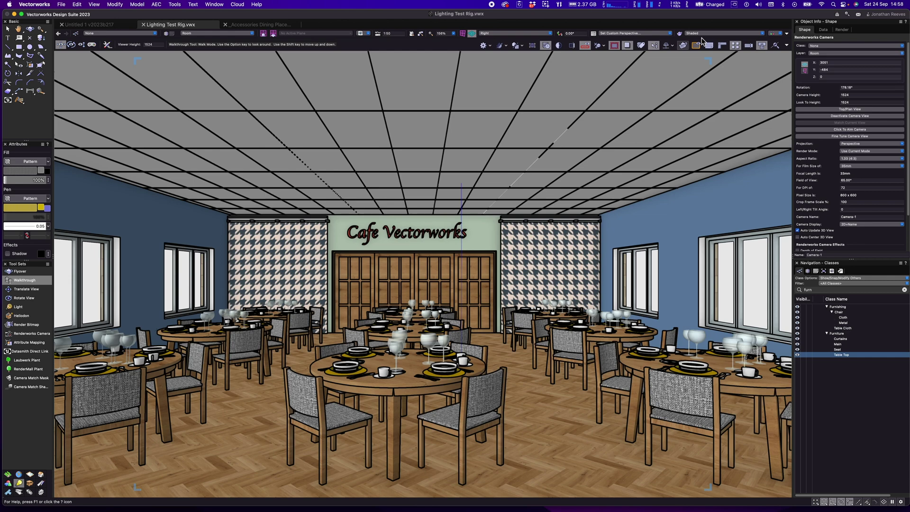
- In Shaded Options, turn off Draw edges and turn on Shadows
left_click(706, 33)
left_click(708, 147)
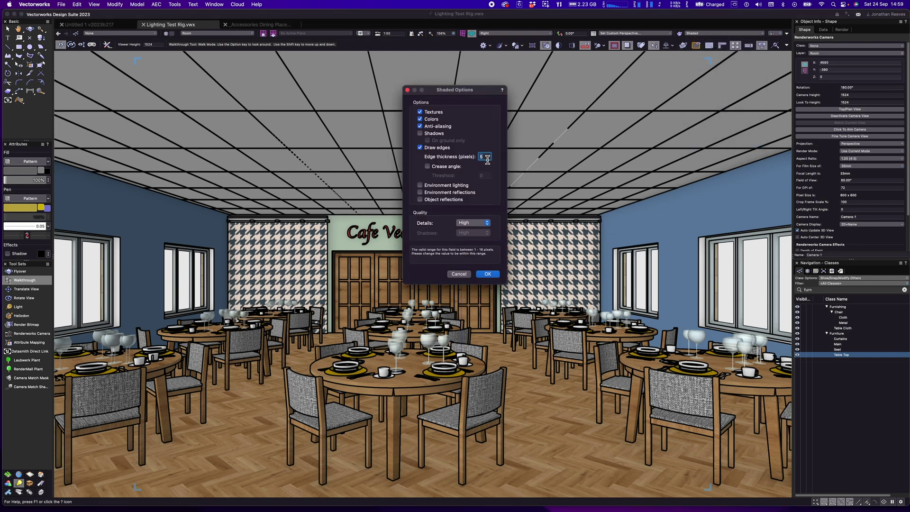
left_click(420, 148)
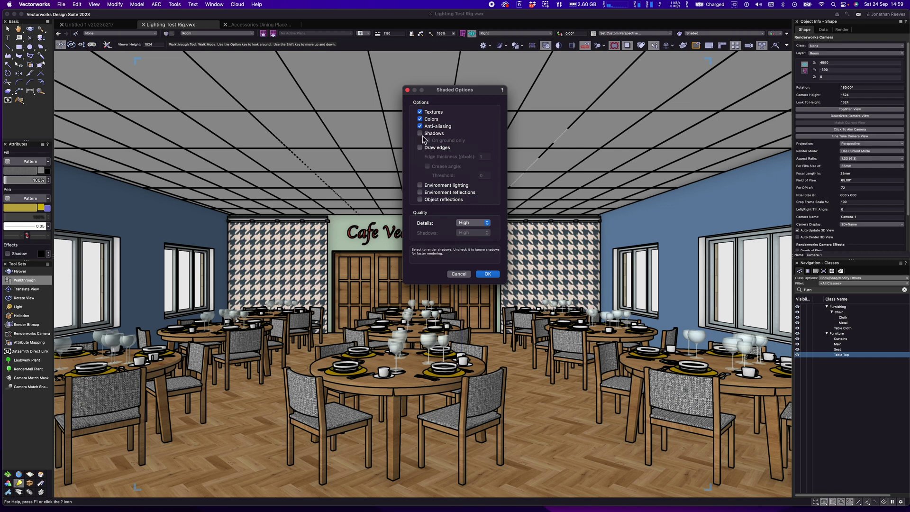
left_click(420, 134)
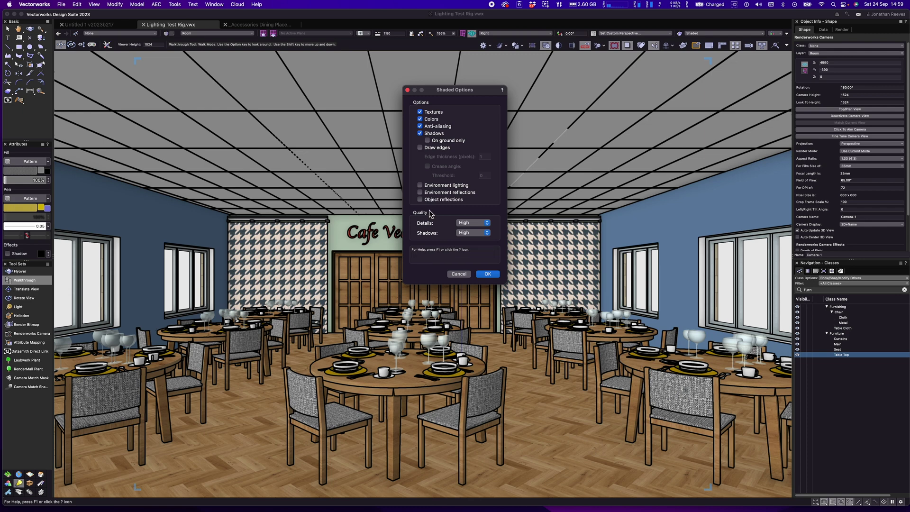
left_click(488, 274)
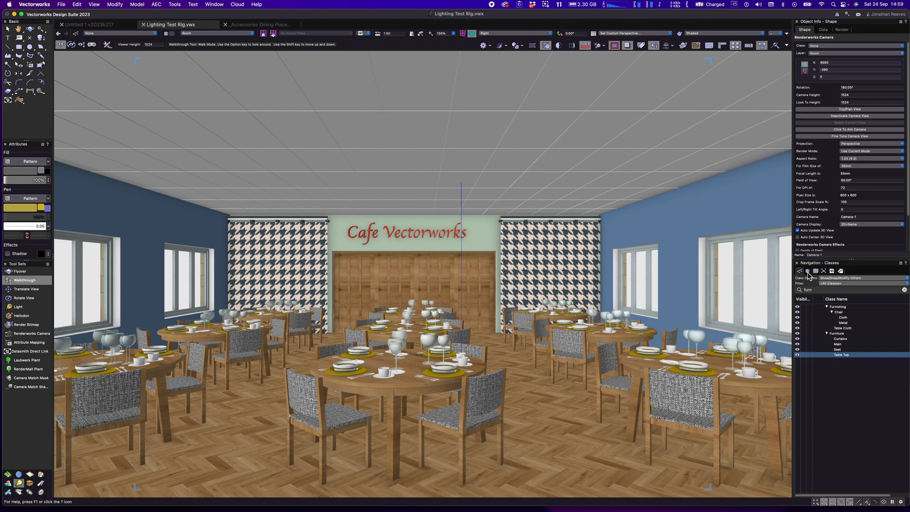
- Hide the Heliodons design layer so the room renders without sunlight
left_click(808, 272)
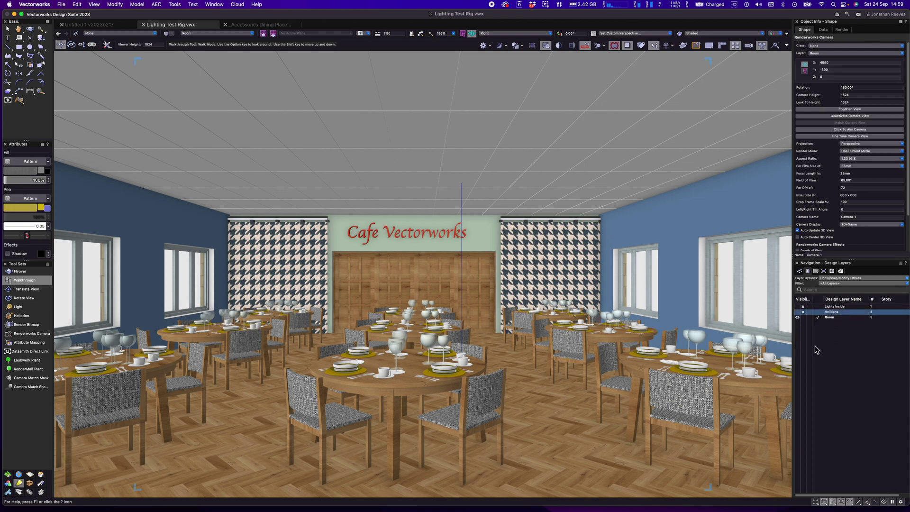
left_click(799, 312)
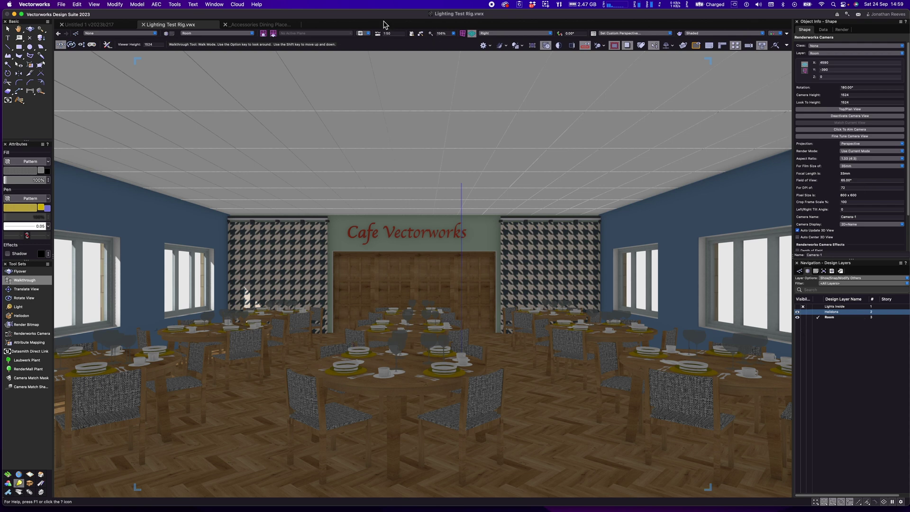
left_click(215, 4)
mouse_move(313, 15)
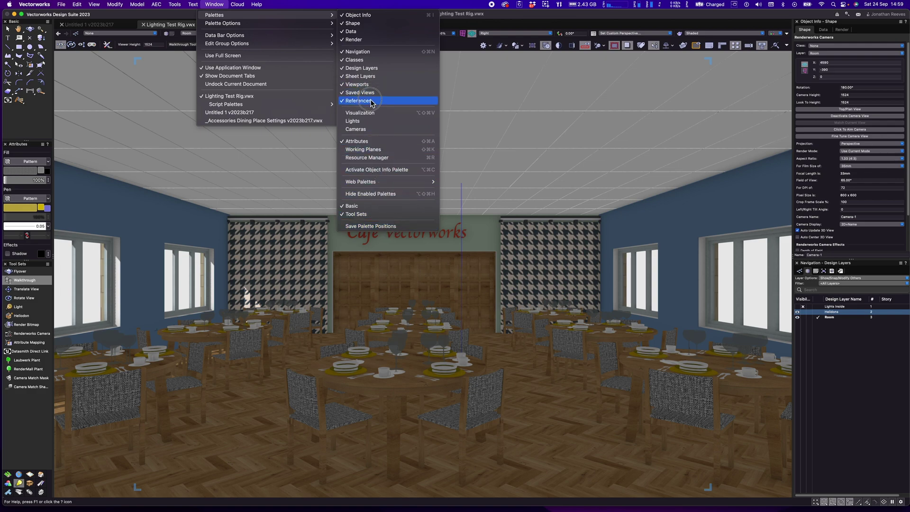
- Select the heliodon sun from the Visualization Lights palette, then close the palette
left_click(378, 114)
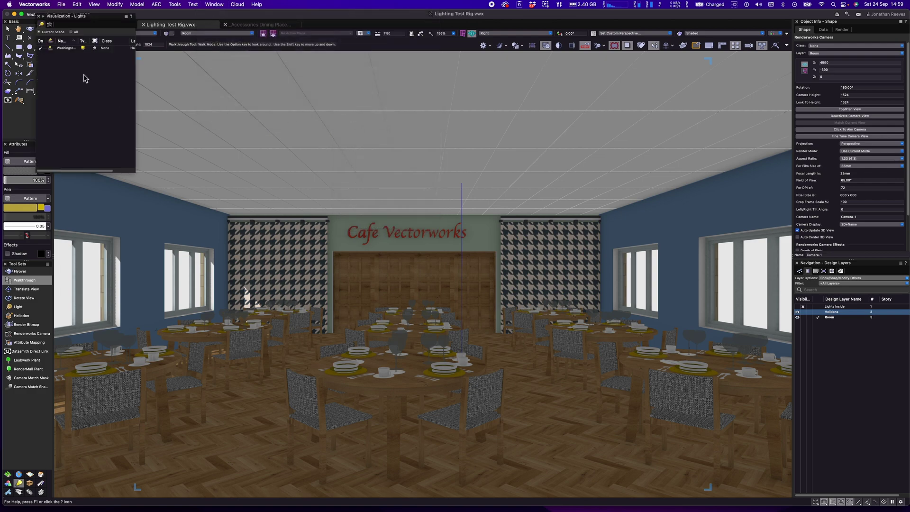
left_click(61, 49)
left_click_drag(83, 16, 113, 66)
right_click(107, 101)
left_click(105, 146)
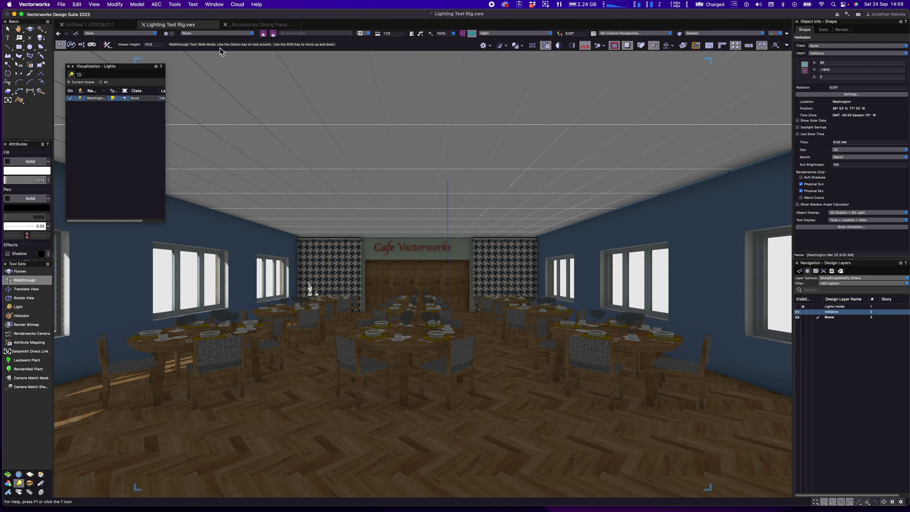
left_click(69, 67)
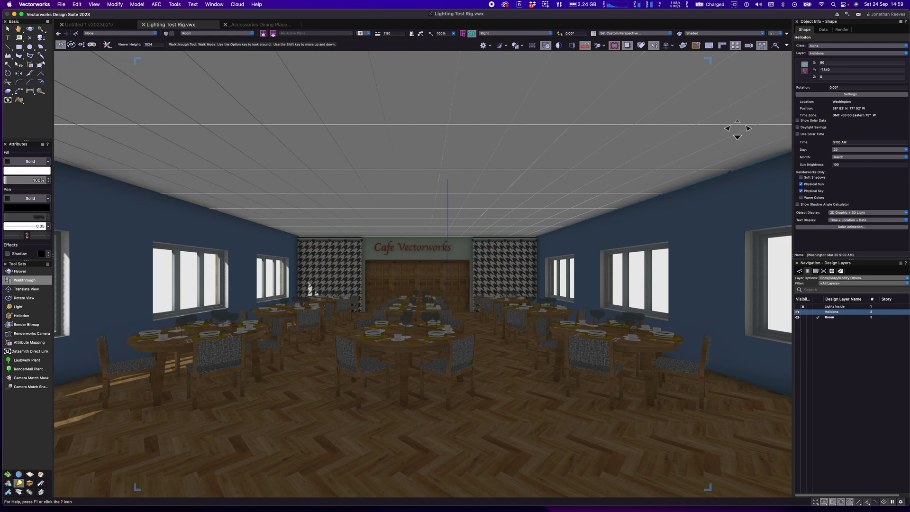
- Set the heliodon month to January in Object Info
left_click(849, 158)
left_click(850, 165)
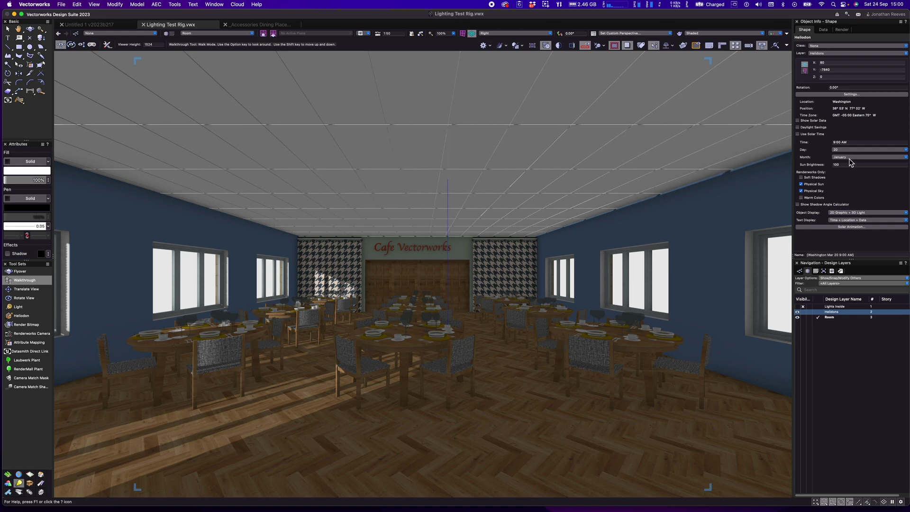
left_click(850, 157)
left_click(852, 173)
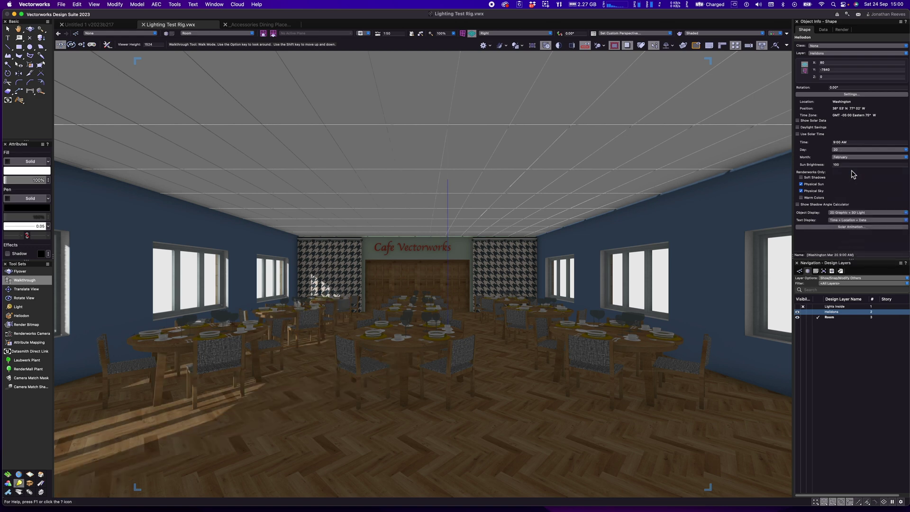
left_click(850, 157)
left_click(845, 151)
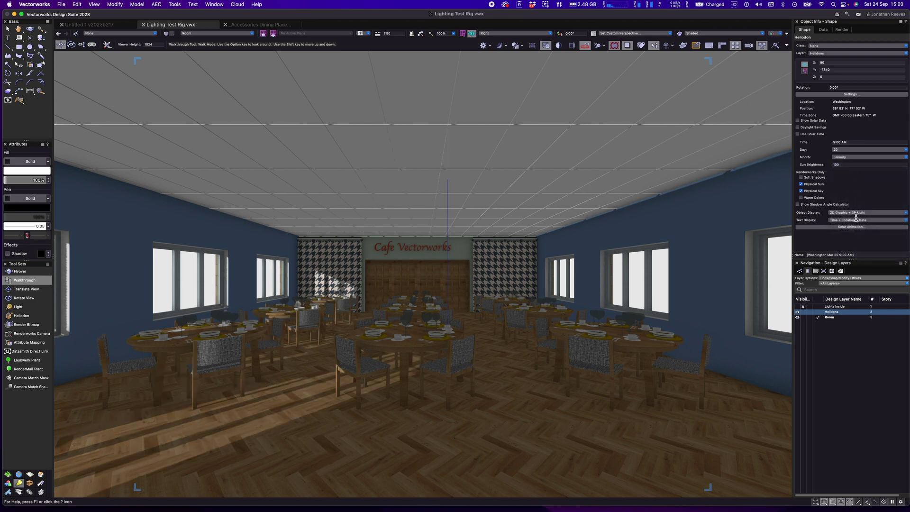
- Preview the solar animation with the sun moved to 12:56 PM
left_click(848, 227)
left_click_drag(480, 79, 632, 137)
left_click_drag(580, 270, 614, 274)
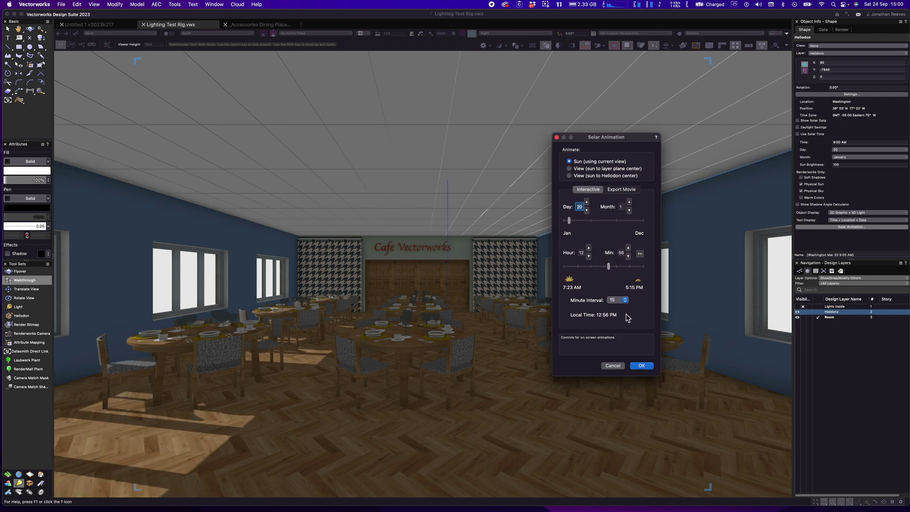
- Apply the 12:56 PM sun time and make the Lights Inside layer visible
left_click(641, 365)
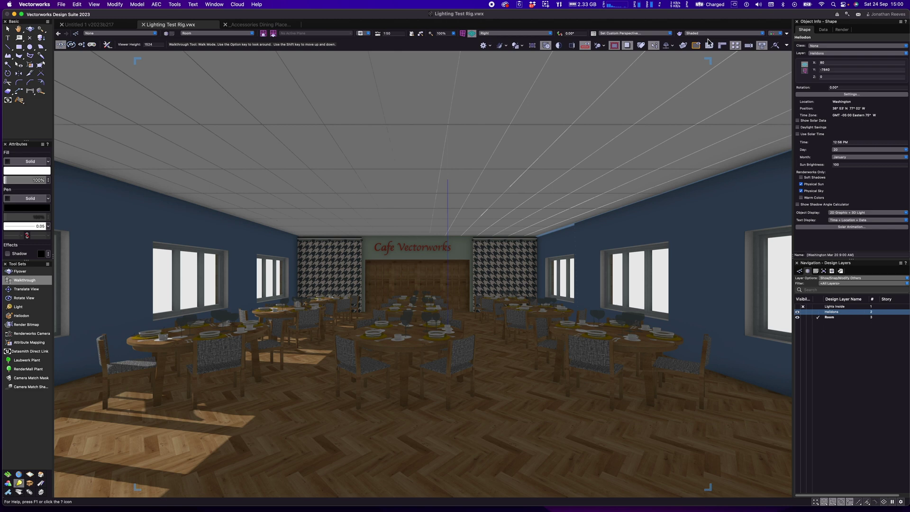
left_click(799, 307)
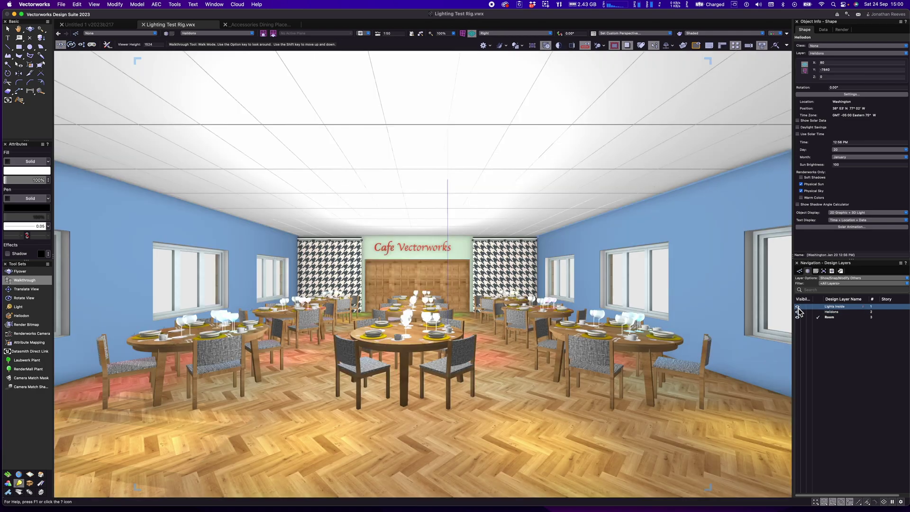
left_click(799, 307)
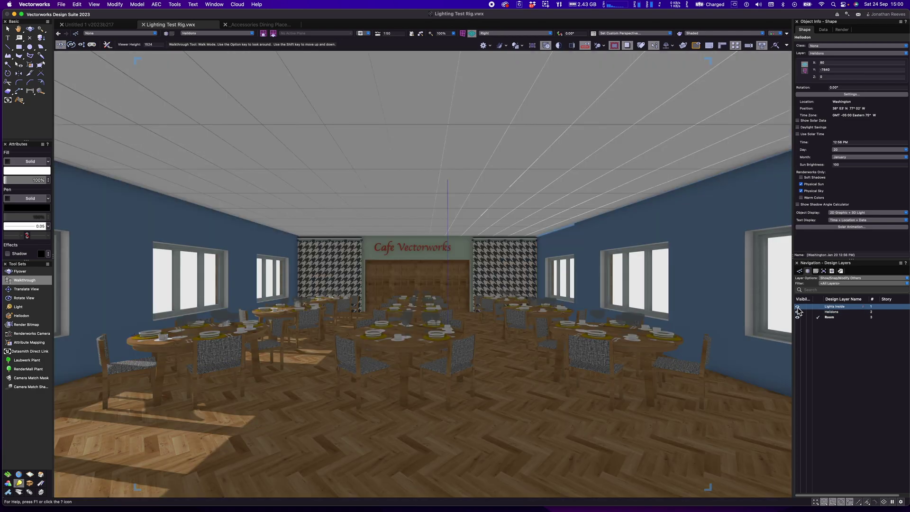
left_click(798, 307)
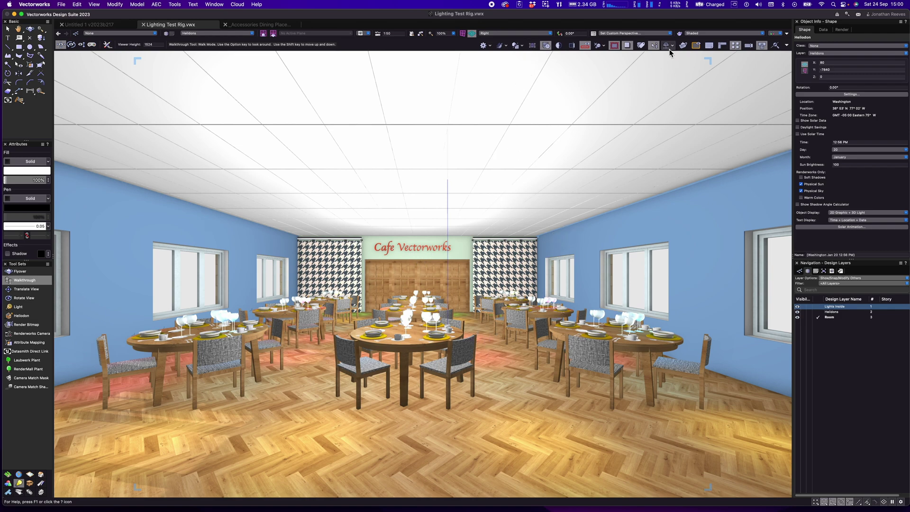
- Set Display Light Objects to Only In Wireframe, checking wireframe and shaded modes
left_click(605, 47)
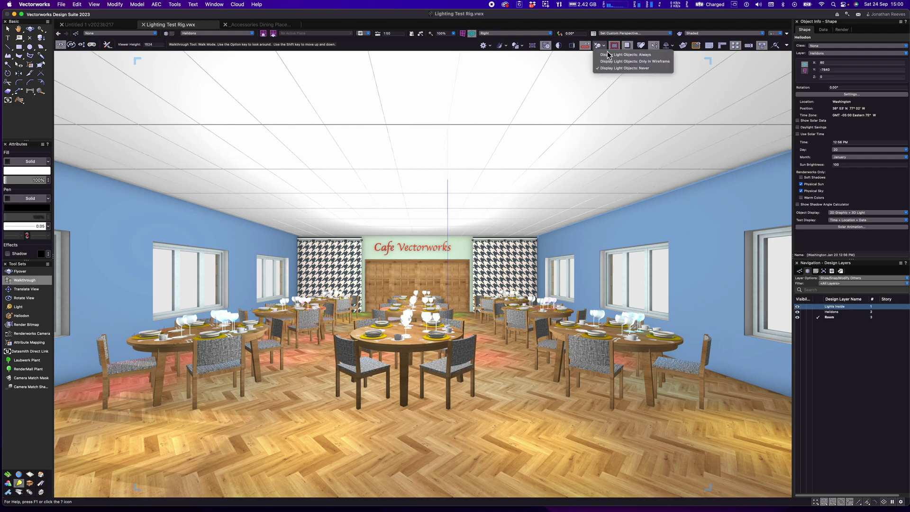
left_click(610, 55)
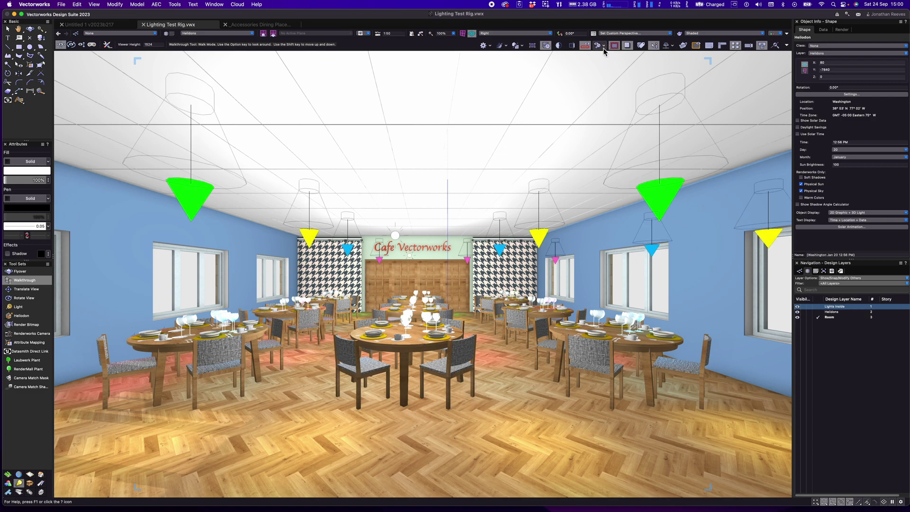
left_click(605, 47)
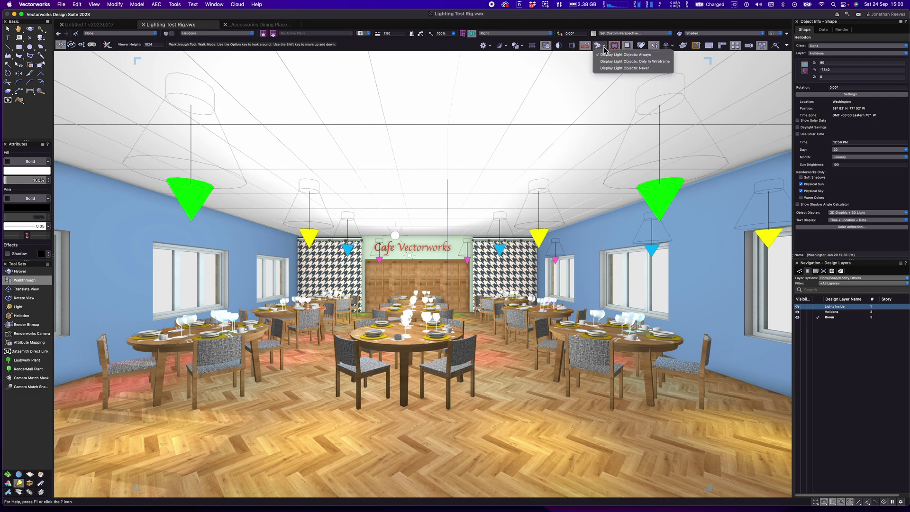
left_click(624, 62)
key("super+shift+w")
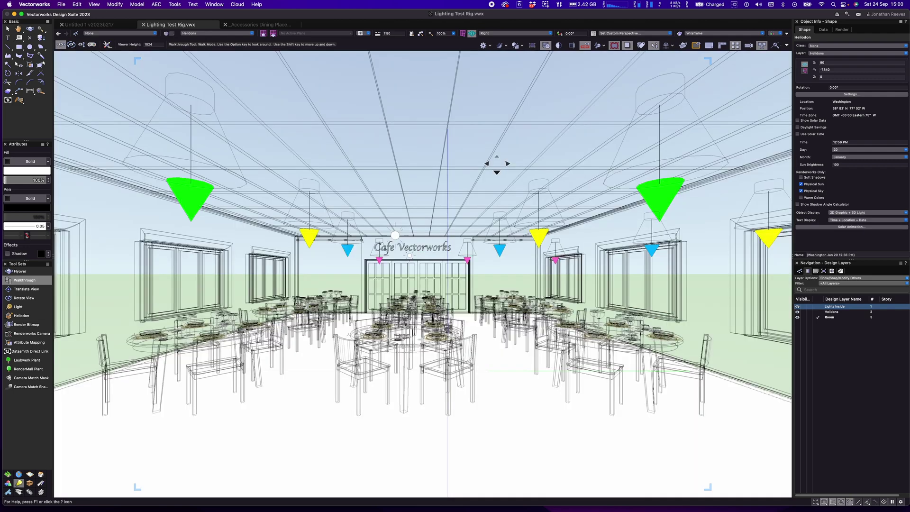
key("super+shift+g")
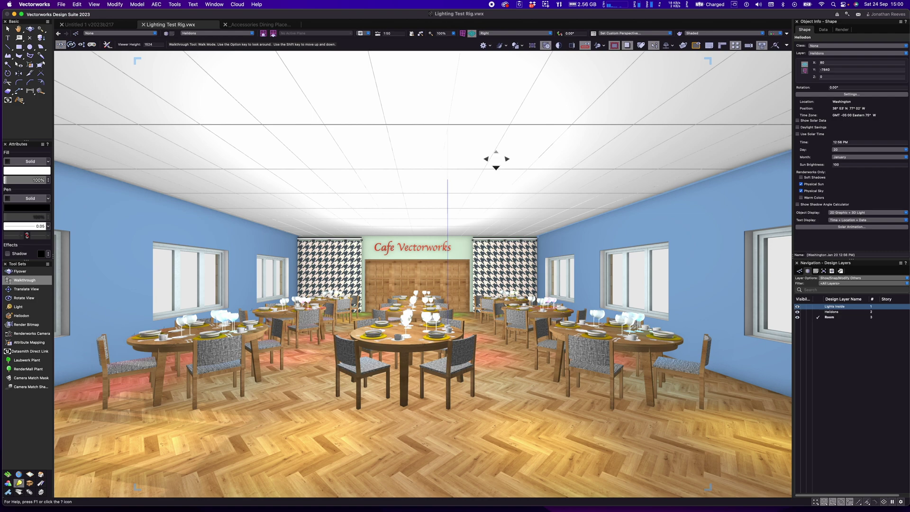
- Toggle the Display Light Objects preference, switch to wireframe, and pick Select Similar
left_click(604, 47)
left_click(604, 46)
left_click(788, 46)
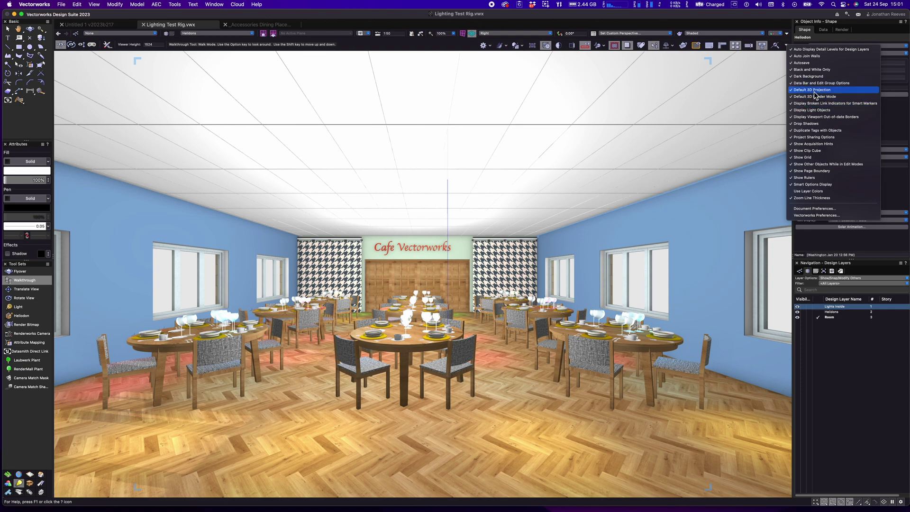
left_click(828, 113)
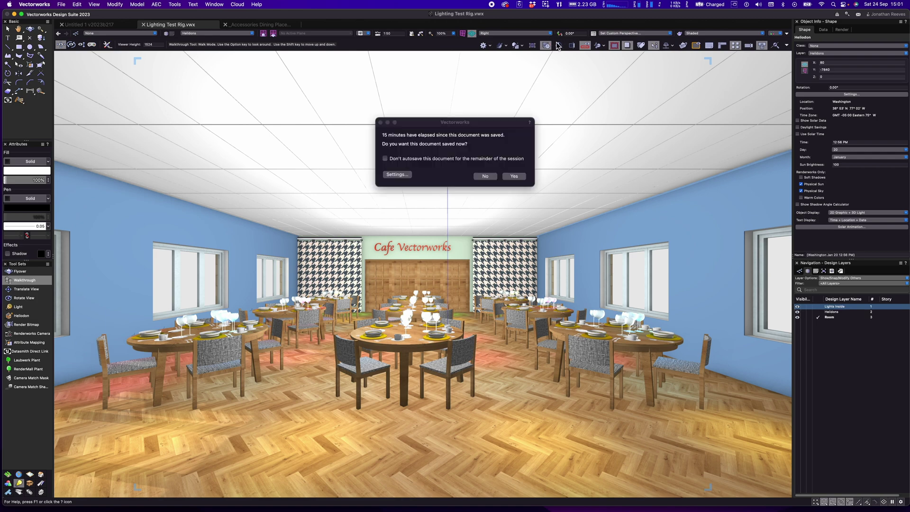
key("Escape")
key("super+shift+w")
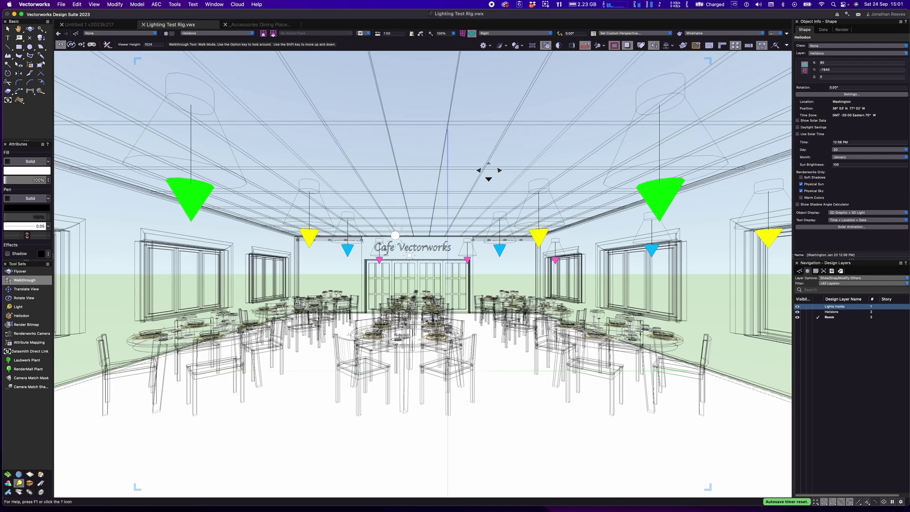
left_click(8, 66)
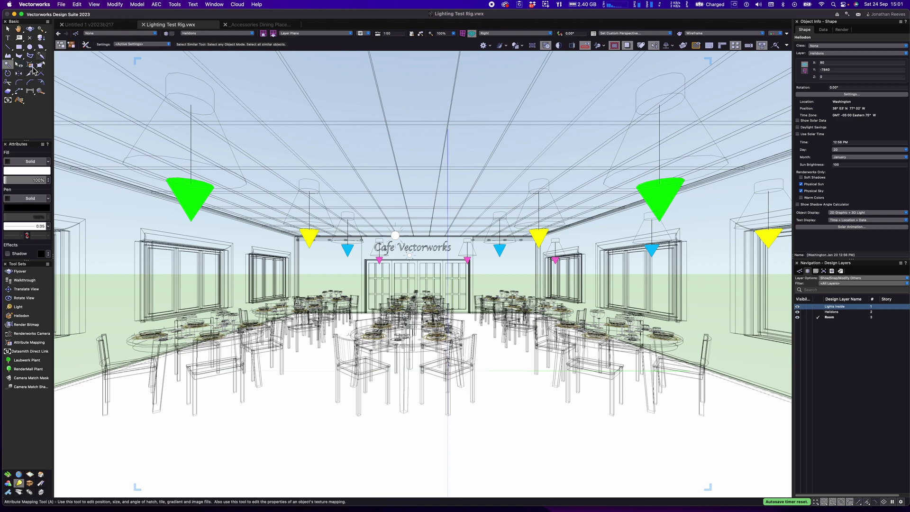
- Select all 42 lights with Select Similar, shade the view, and set brightness to 200%
left_click(311, 239)
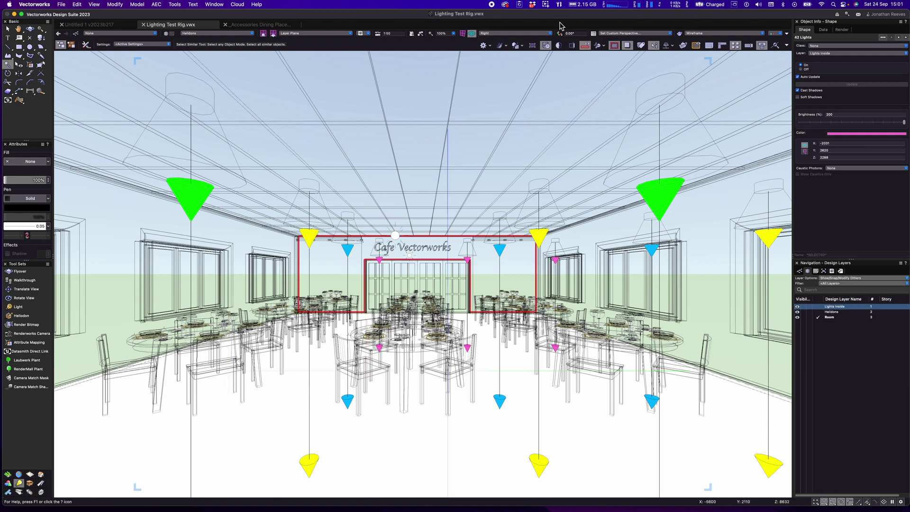
key("super+shift+g")
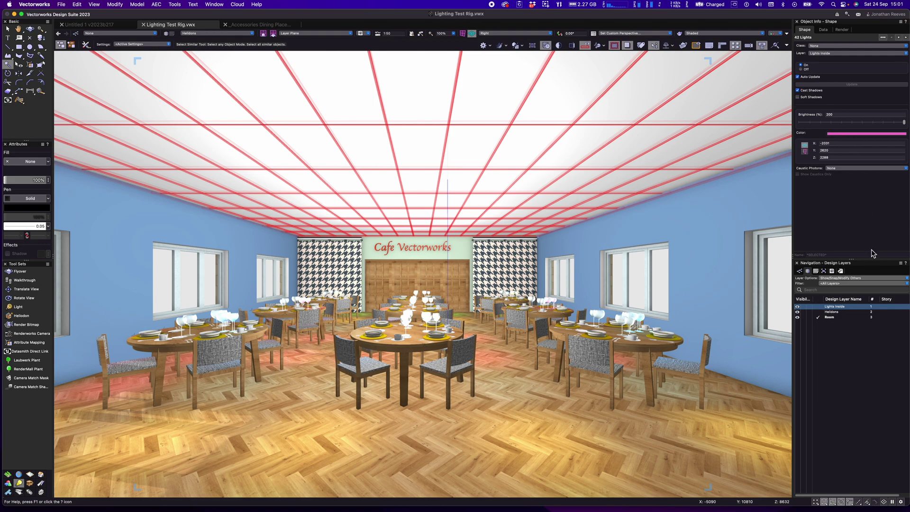
left_click(842, 115)
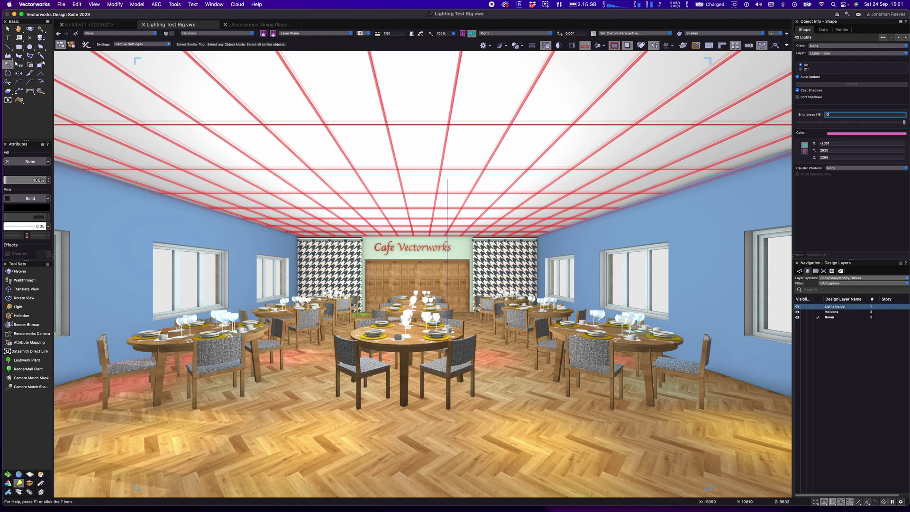
key("Return")
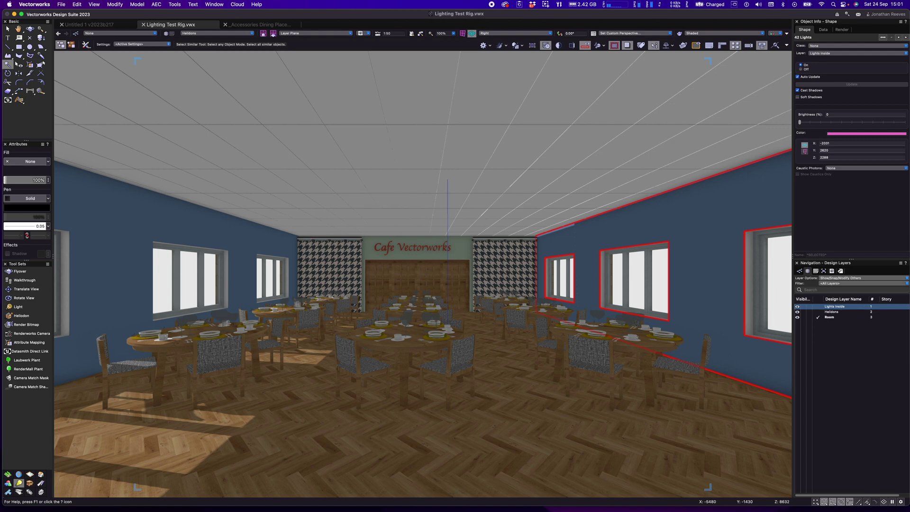
key("x")
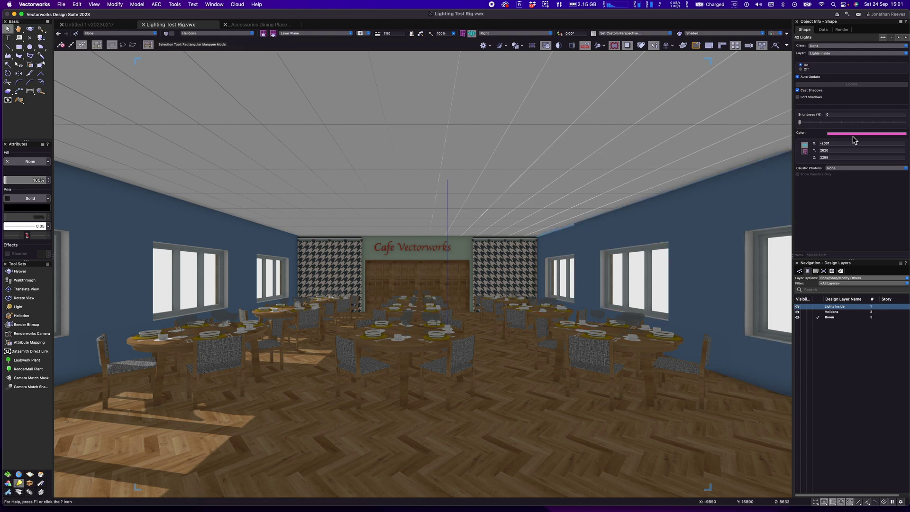
left_click(842, 115)
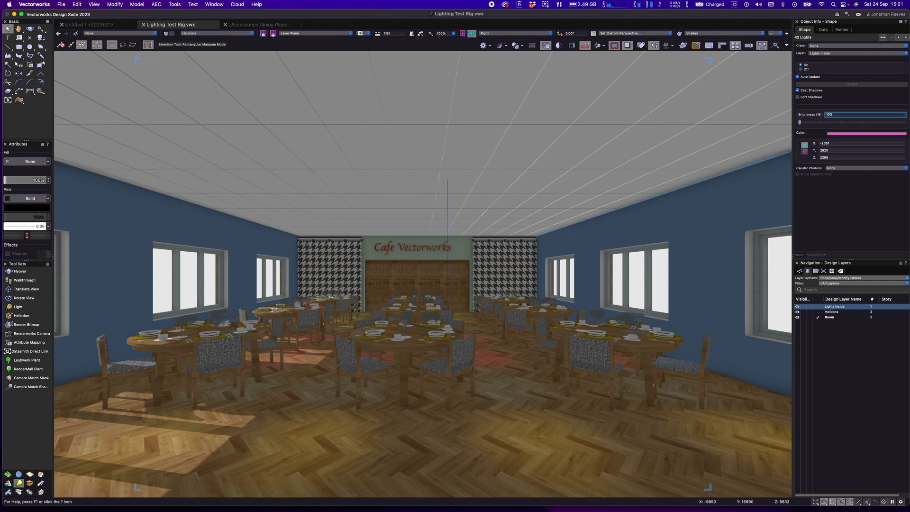
key("Return")
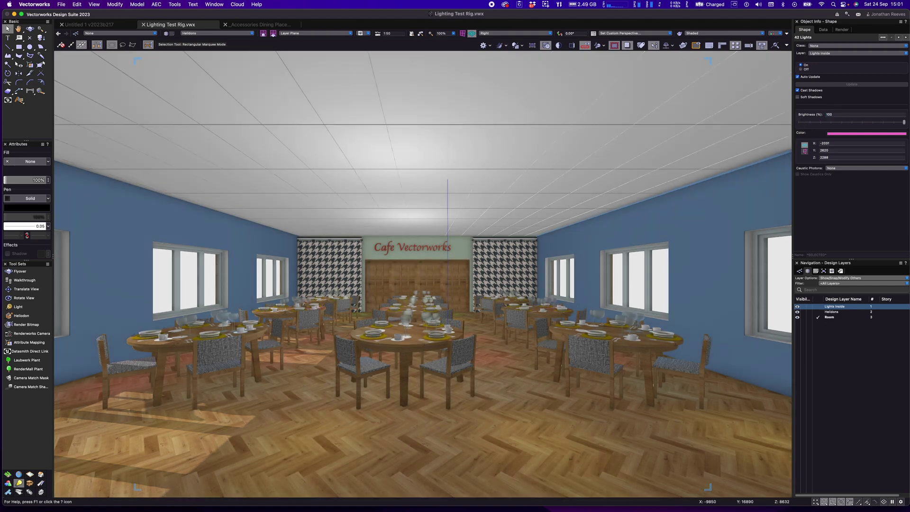
left_click(824, 116)
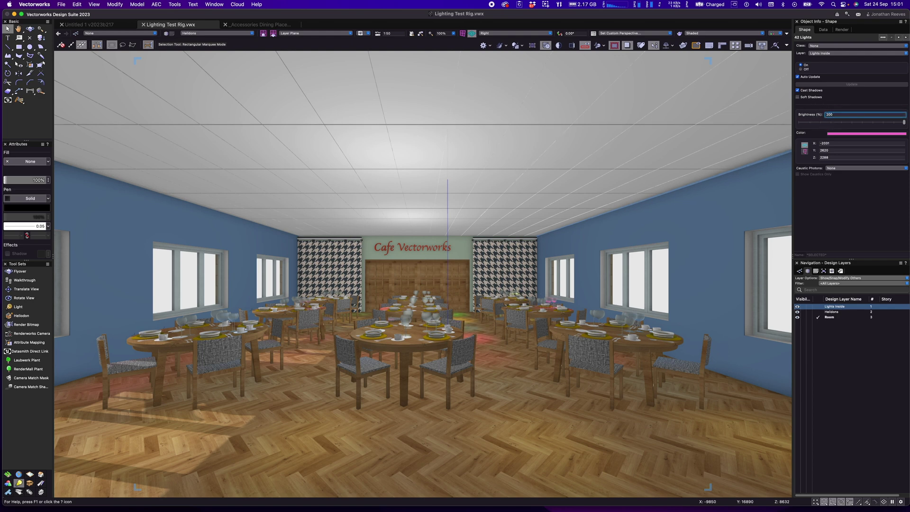
type("200")
key("Return")
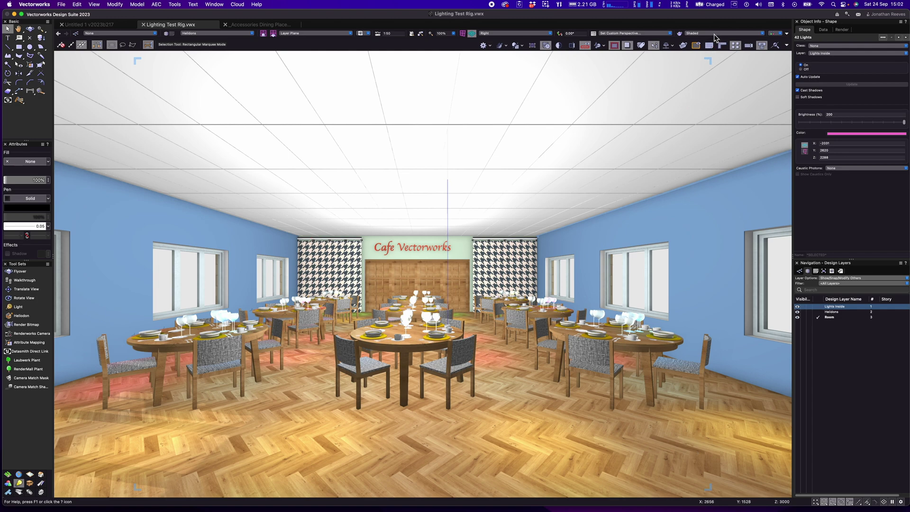
left_click(714, 34)
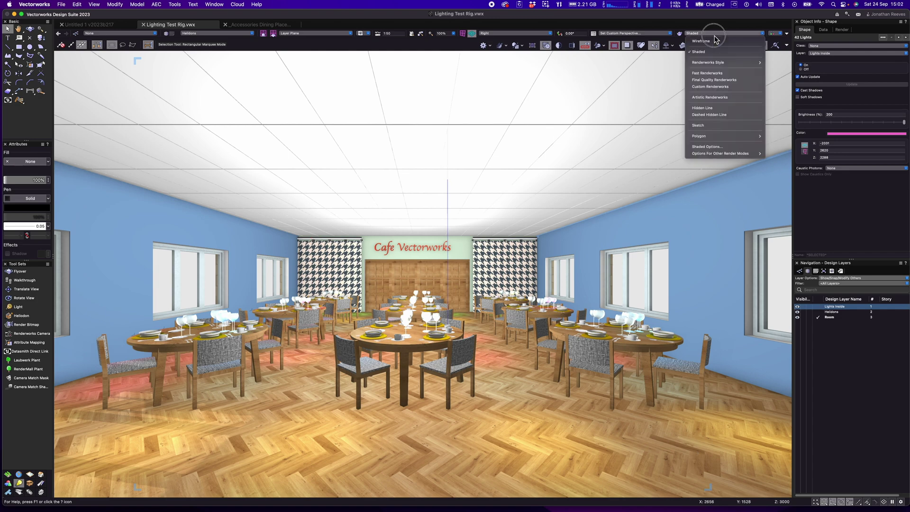
- Enable environment lighting, environment reflections and object reflections in Shaded Options
left_click(712, 148)
mouse_move(479, 93)
left_mouse_down()
mouse_move(700, 102)
mouse_move(724, 111)
left_mouse_up()
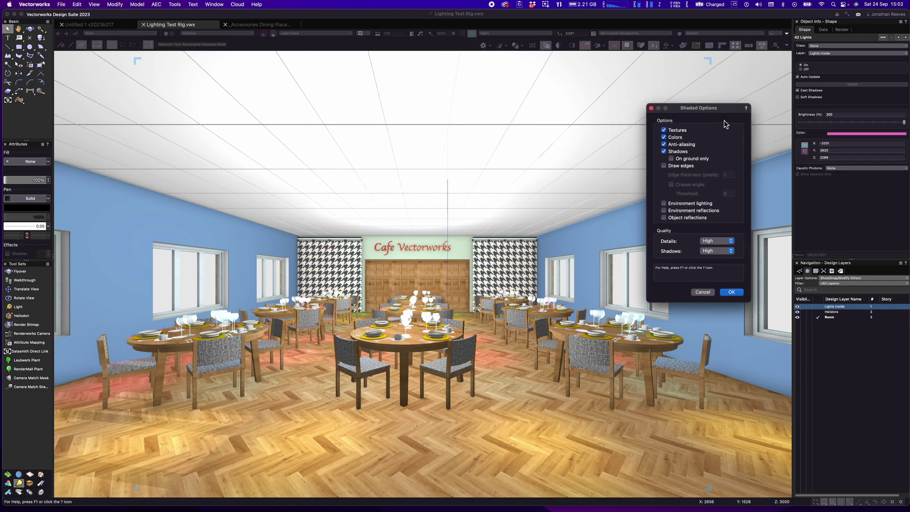
left_click(664, 203)
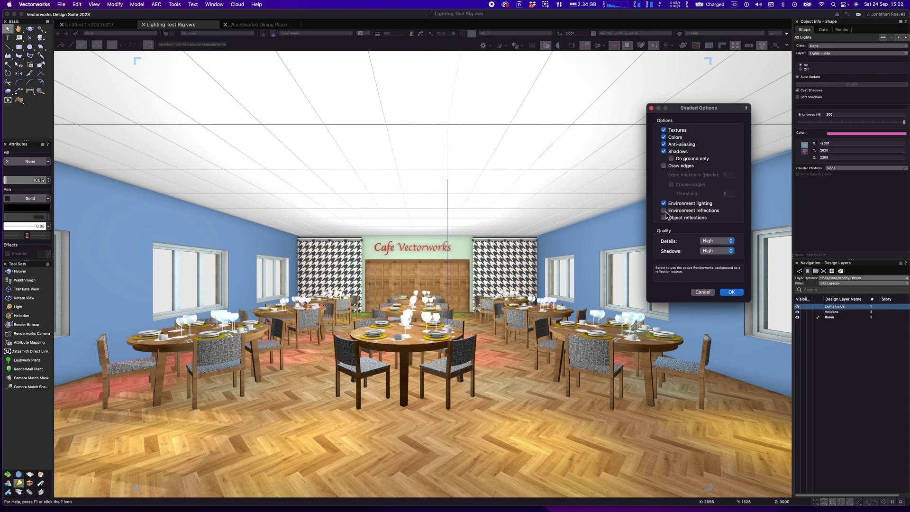
left_click(664, 211)
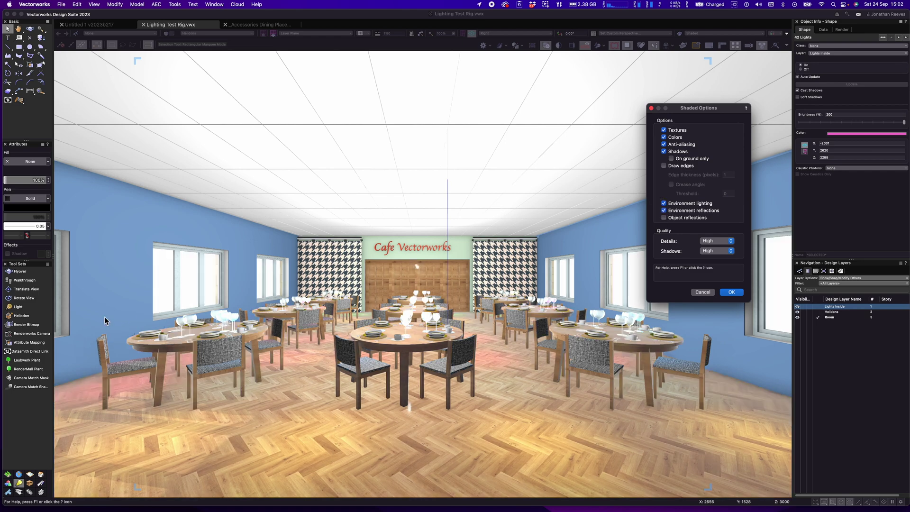
left_click(664, 218)
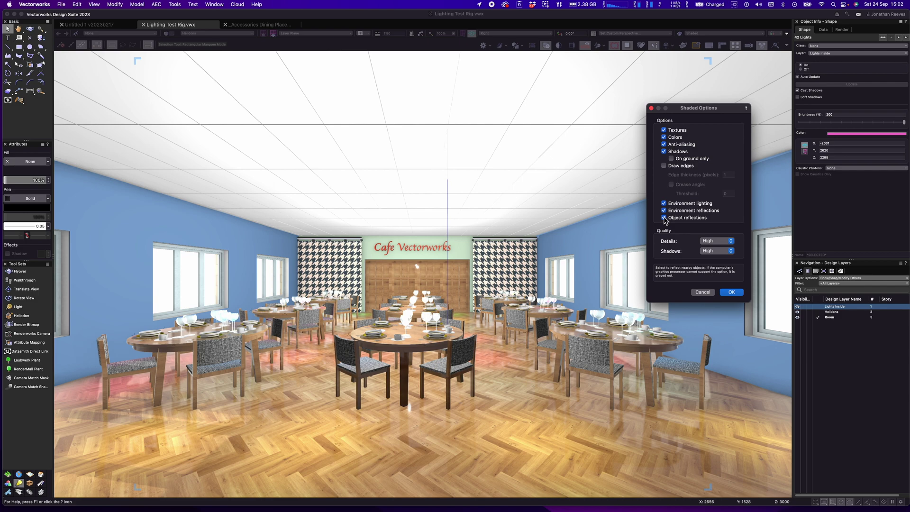
left_click(735, 293)
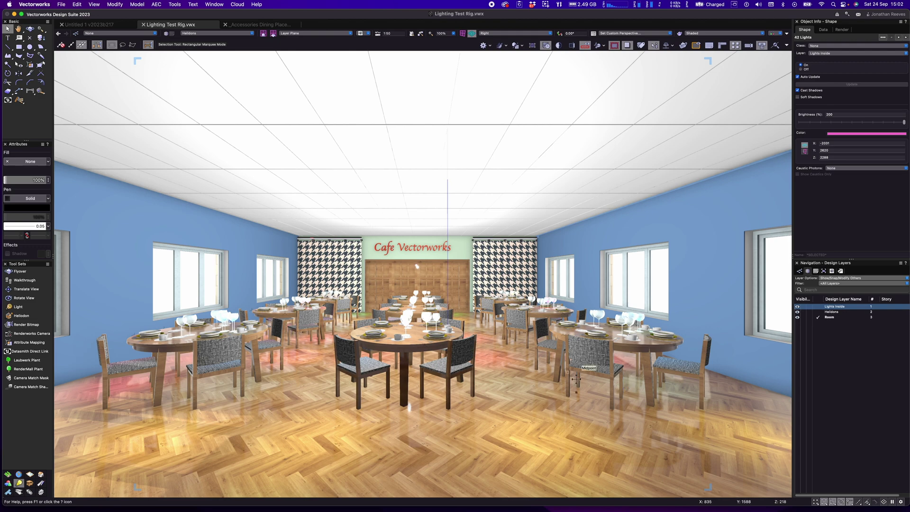
- Walk the camera forward and left through the room with the Walkthrough tool
left_click(25, 285)
left_click_drag(464, 381, 499, 364)
left_click(720, 35)
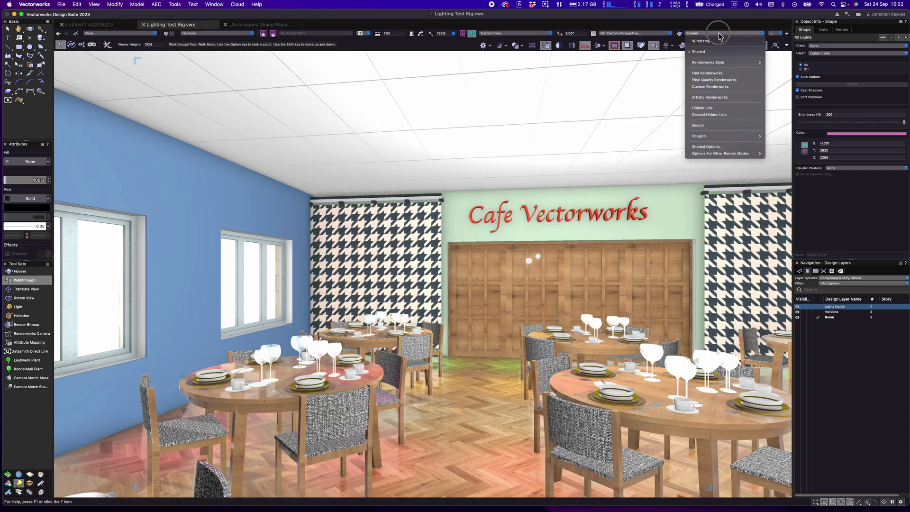
left_click(718, 148)
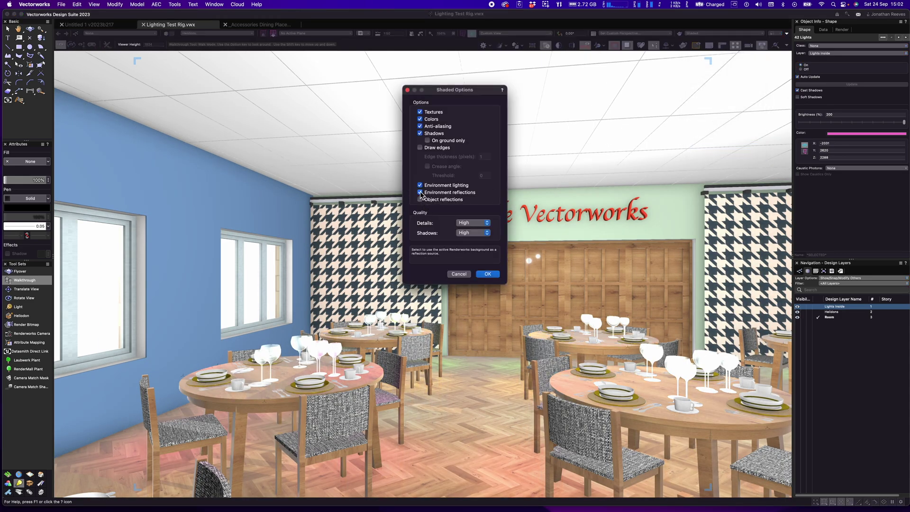
left_click(487, 274)
mouse_move(365, 385)
left_mouse_down()
mouse_move(378, 358)
mouse_move(431, 356)
mouse_move(433, 375)
left_mouse_up()
- Re-enable object reflections, walk further through the room, and switch to the saved front view
left_click(730, 34)
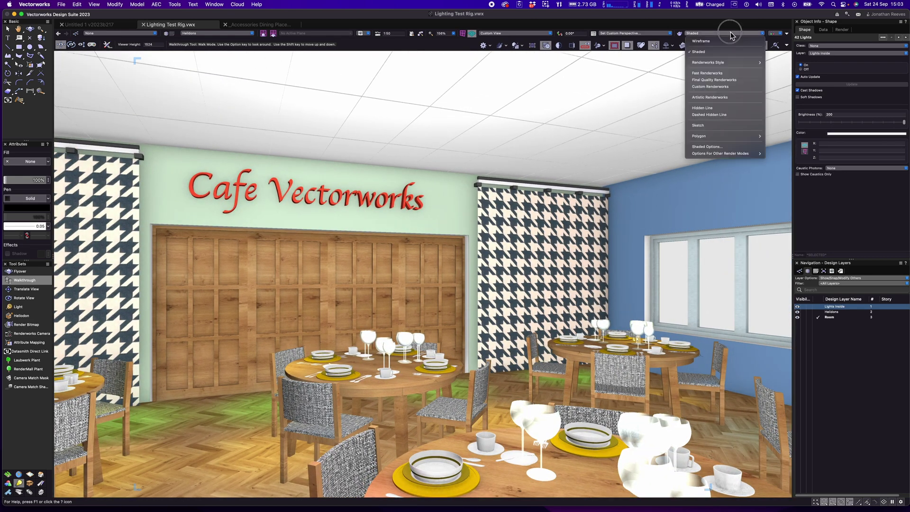
left_click(708, 147)
left_click(421, 199)
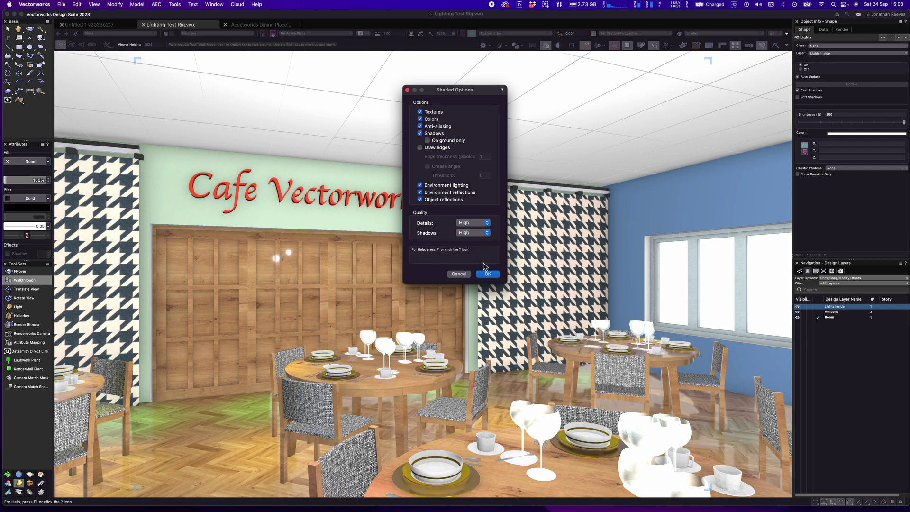
left_click(487, 274)
mouse_move(429, 359)
left_mouse_down()
mouse_move(409, 352)
mouse_move(449, 394)
mouse_move(507, 348)
mouse_move(491, 338)
left_mouse_up()
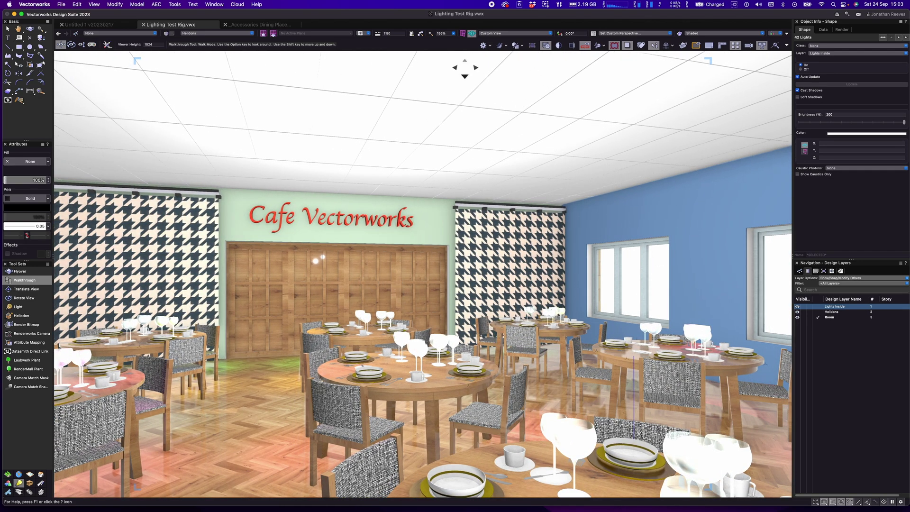
left_click(372, 34)
left_click(378, 88)
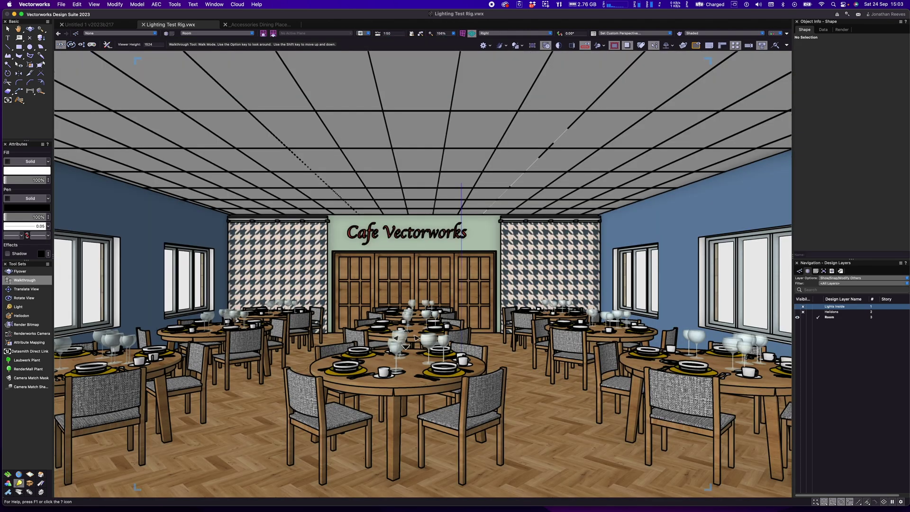
- Turn on shadows and reflections, turn off edges, and show the Heliodons and Lights Inside layers
left_click(702, 34)
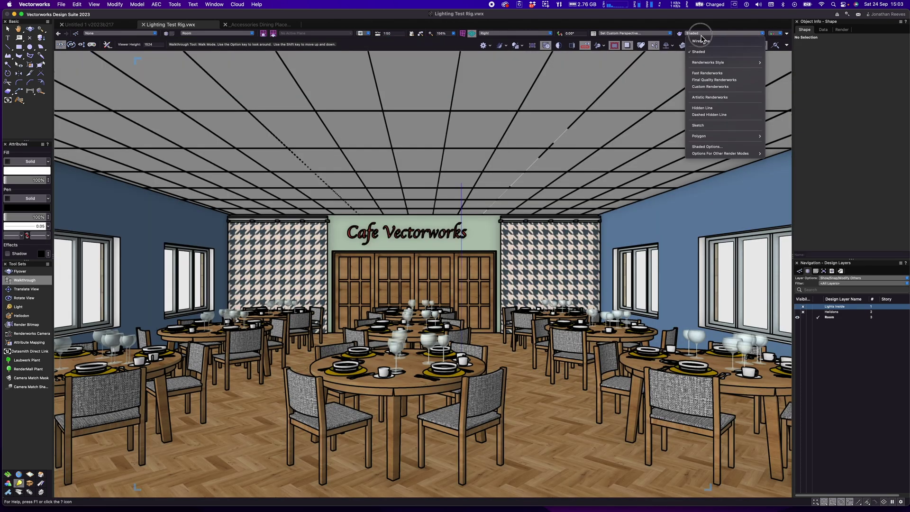
left_click(722, 148)
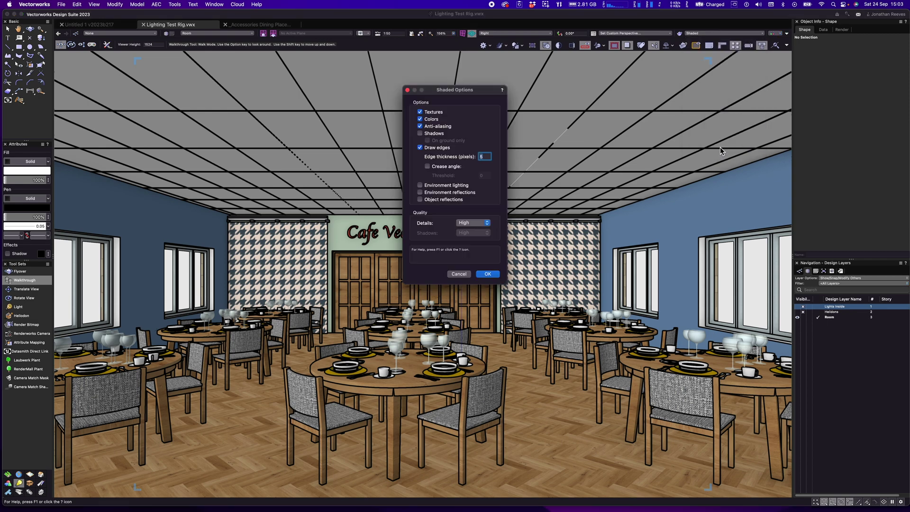
left_click(420, 133)
left_click(420, 192)
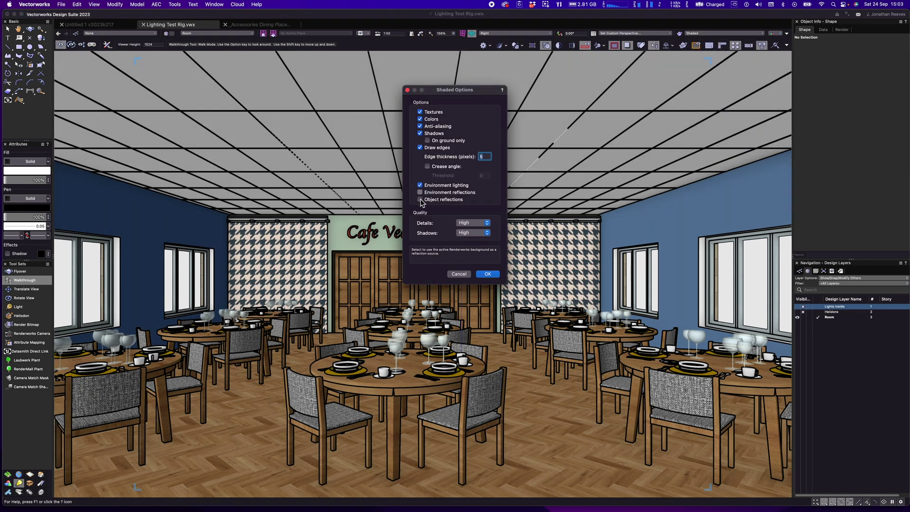
left_click(420, 199)
left_click(421, 147)
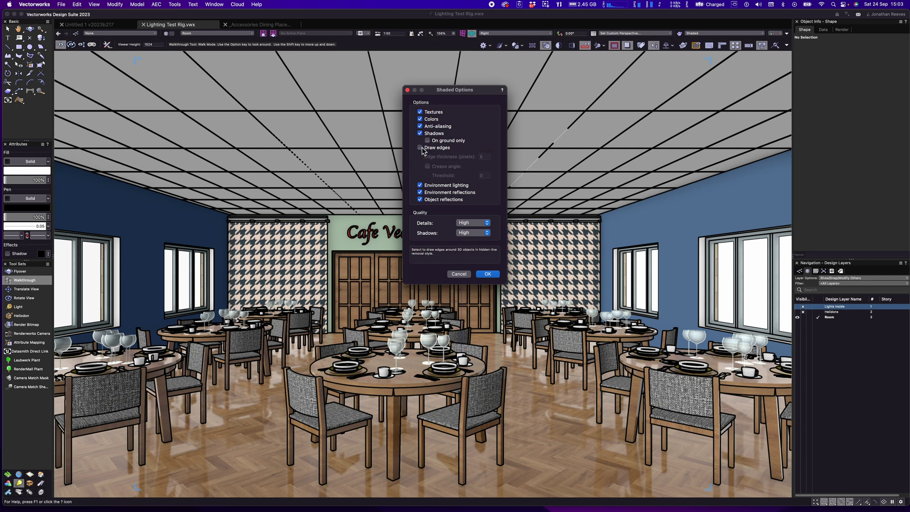
left_click(488, 274)
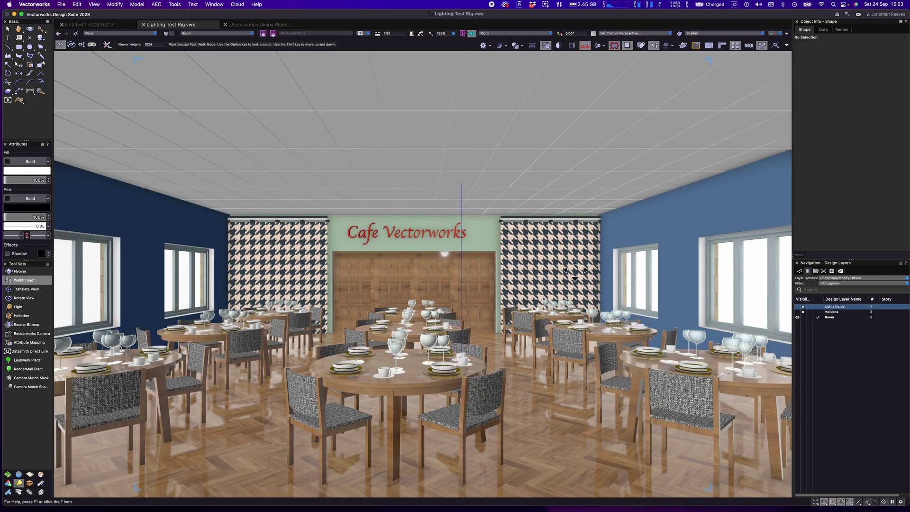
left_click(800, 313)
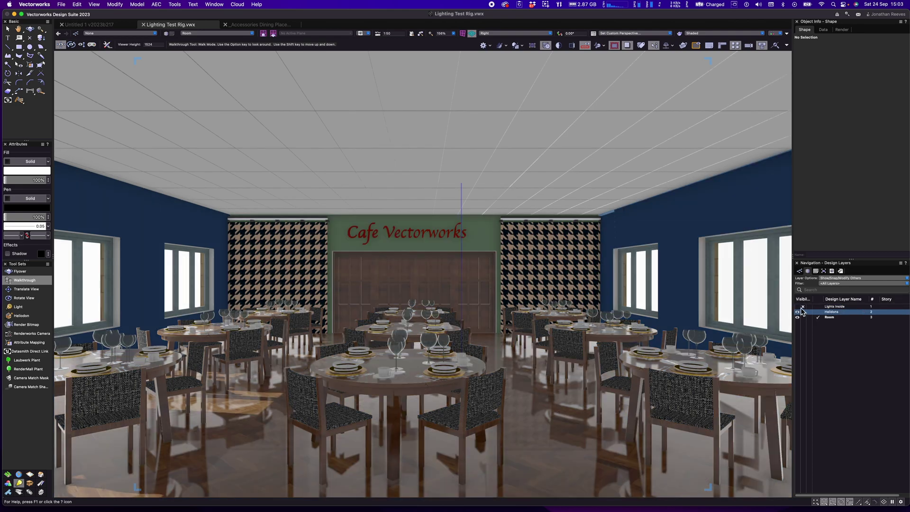
left_click(800, 307)
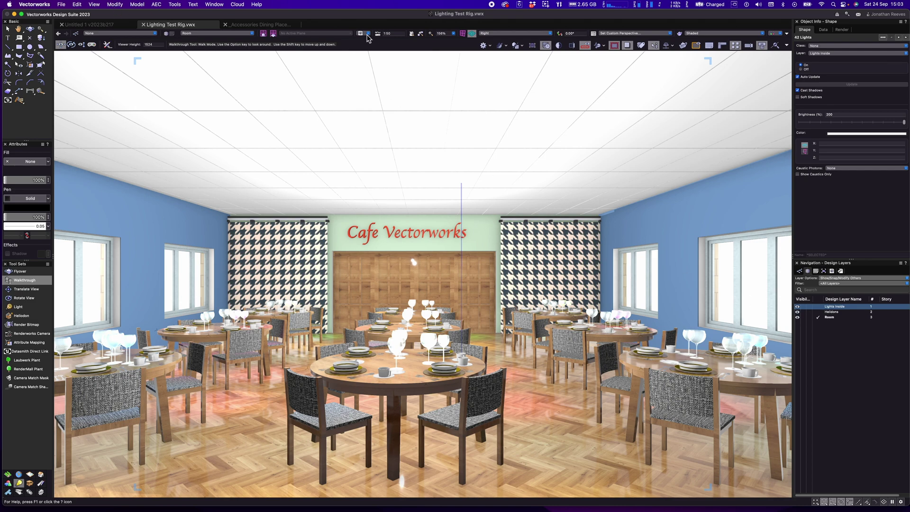
- Save the current view as 'View 3', then switch to View 1
left_click(368, 35)
left_click(376, 55)
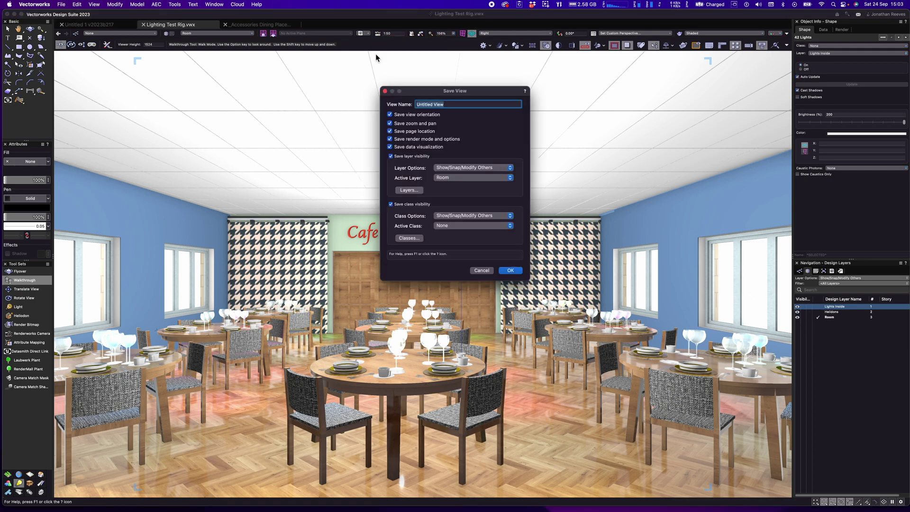
type("View 3")
key("Return")
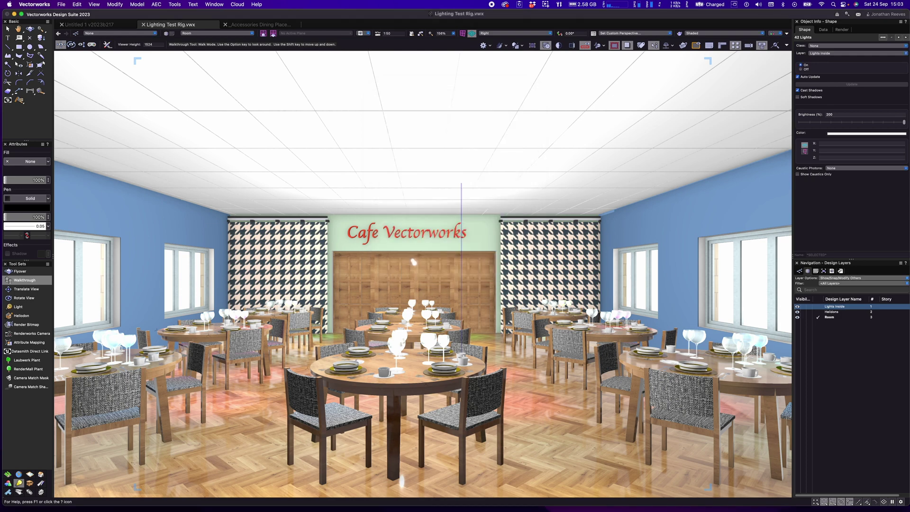
left_click(369, 34)
left_click(381, 77)
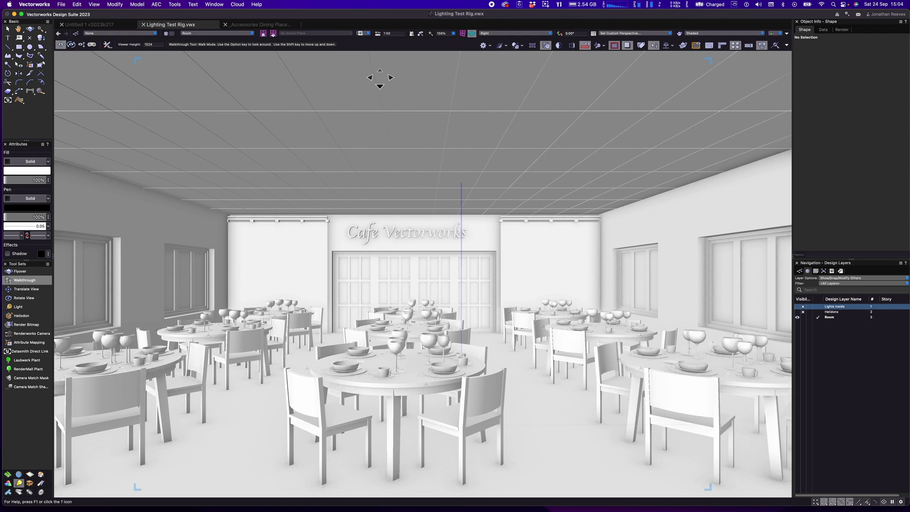
- Switch to View 2, walk forward with the Walkthrough tool, then restore View 3
left_click(368, 36)
left_click(382, 84)
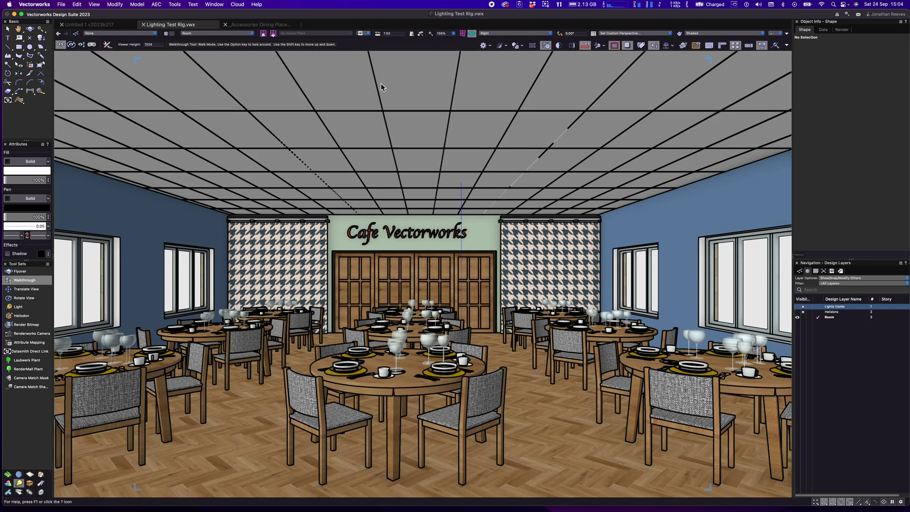
left_click_drag(416, 347, 458, 316)
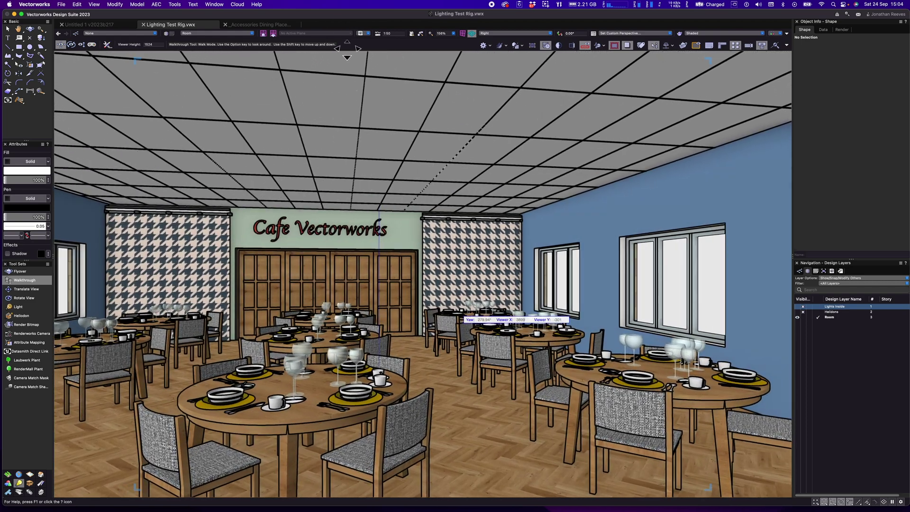
left_click(364, 33)
left_click(379, 93)
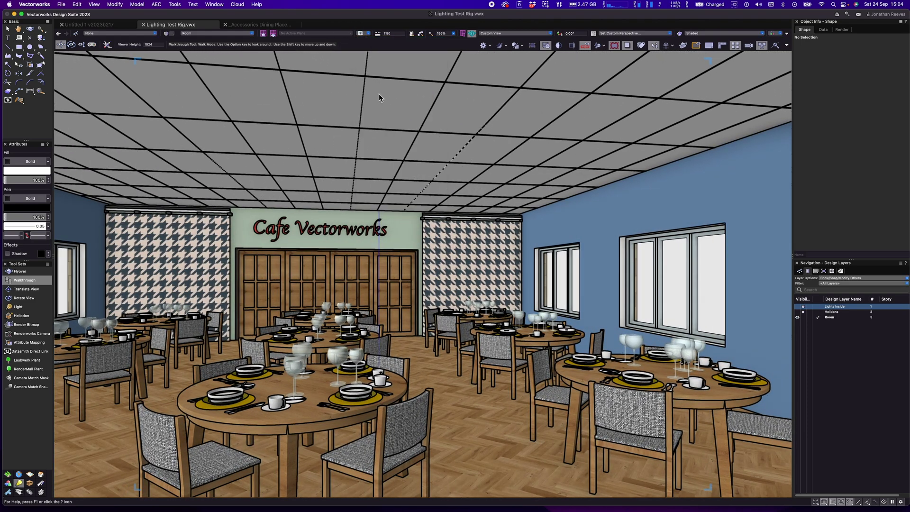
key("super+a")
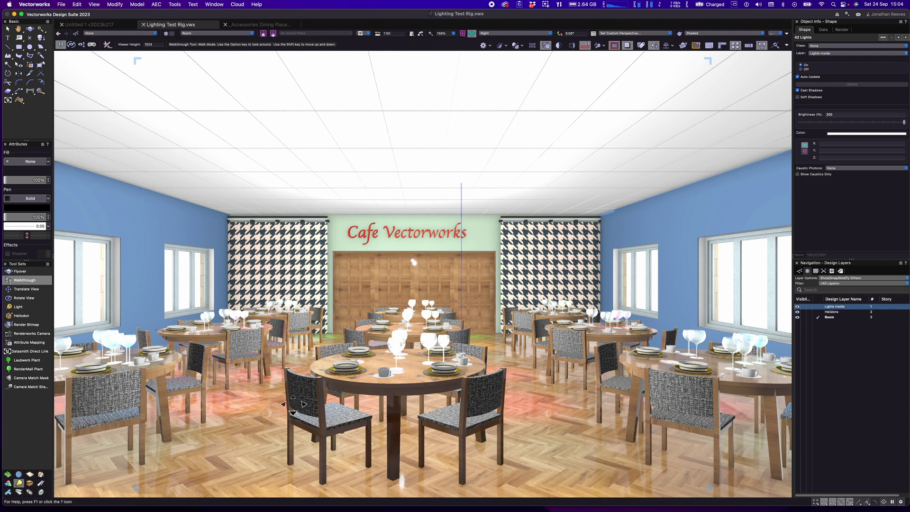
key("x")
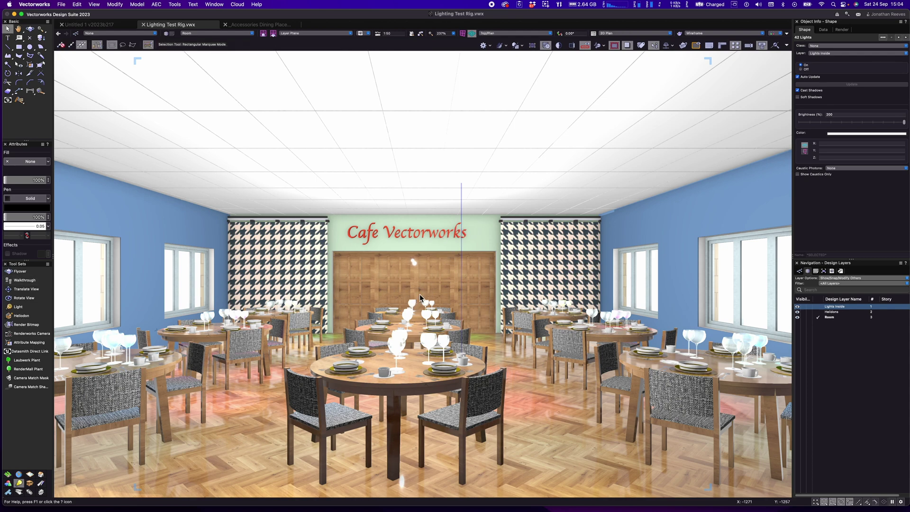
key("super+5")
scroll(420, 298, "down", 2)
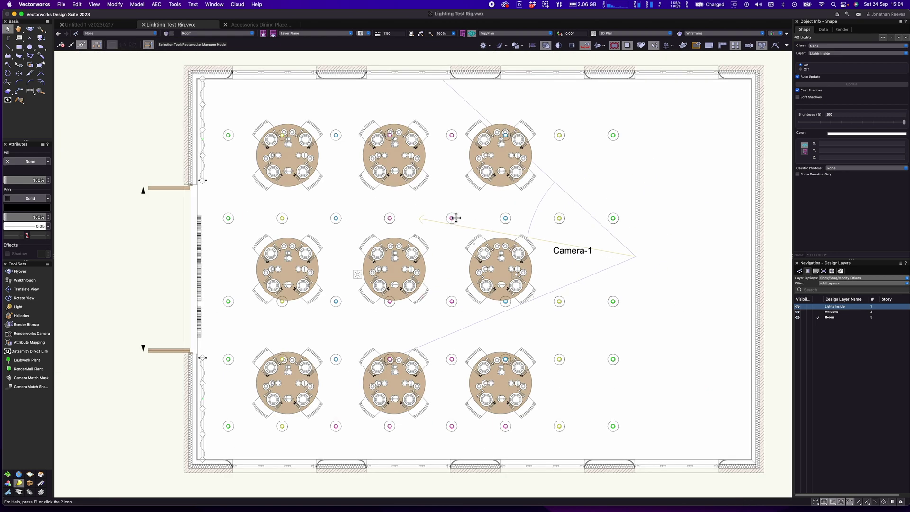
key("alt+2")
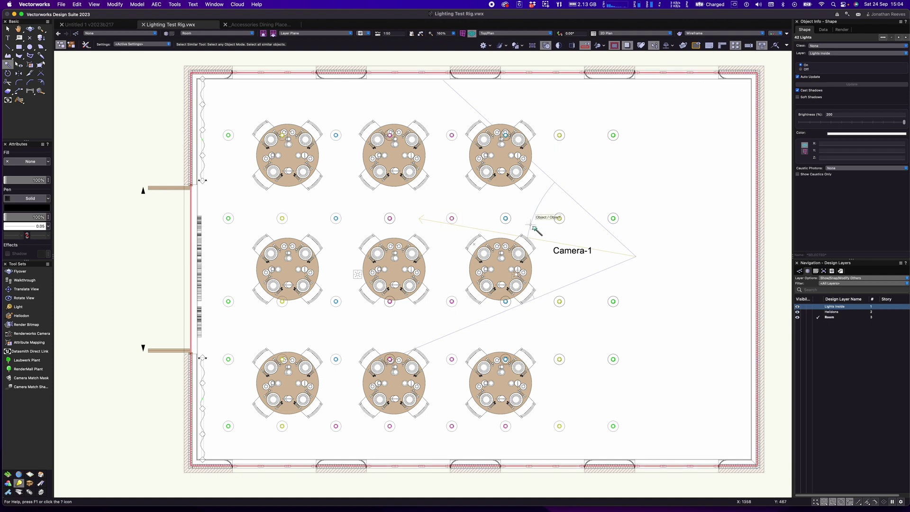
key("x")
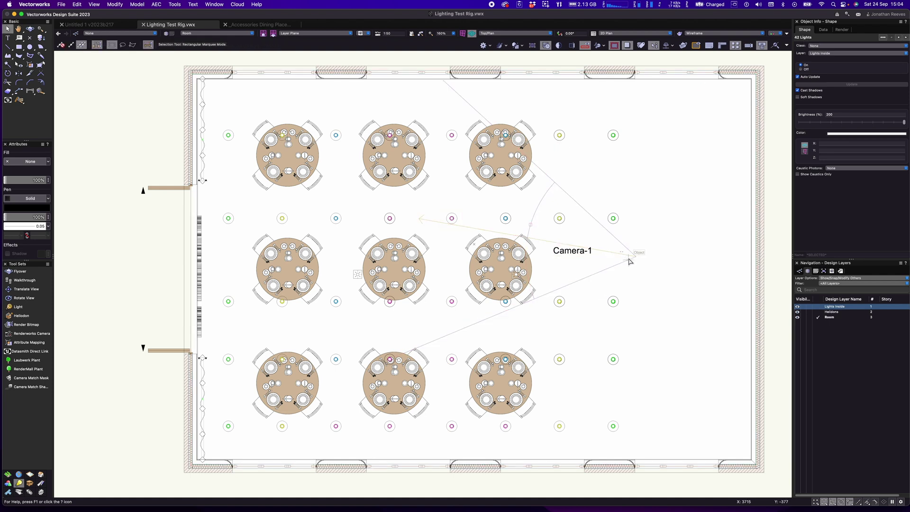
left_click(365, 34)
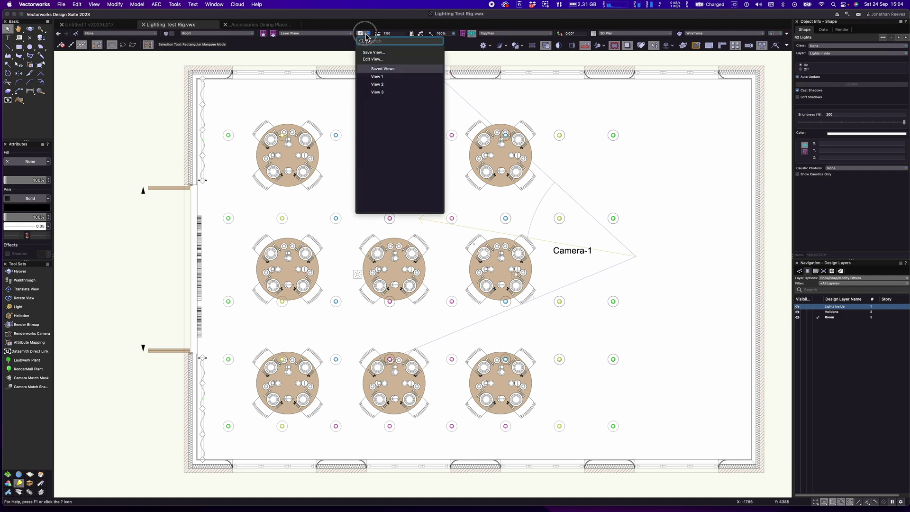
left_click(377, 92)
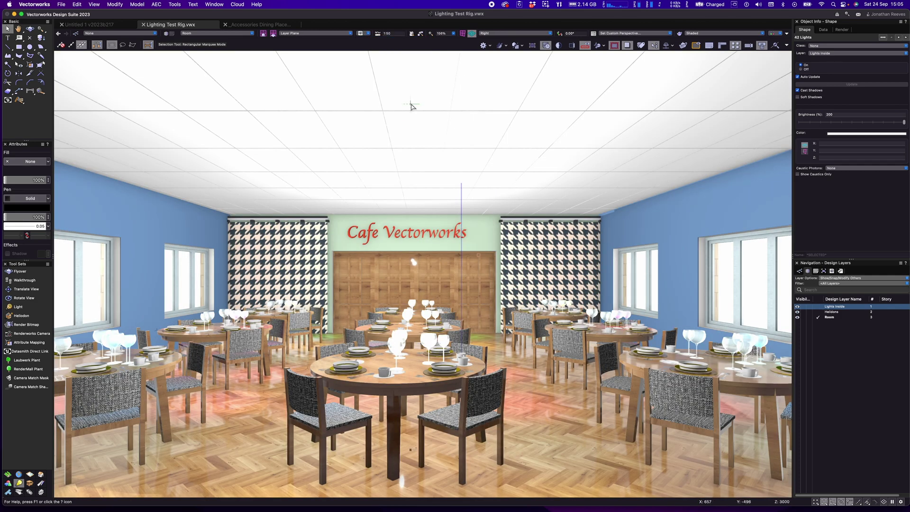
- Start a new viewport on new sheet layer 04 'Renders Final' at 200 DPI
left_click(94, 4)
left_click(124, 162)
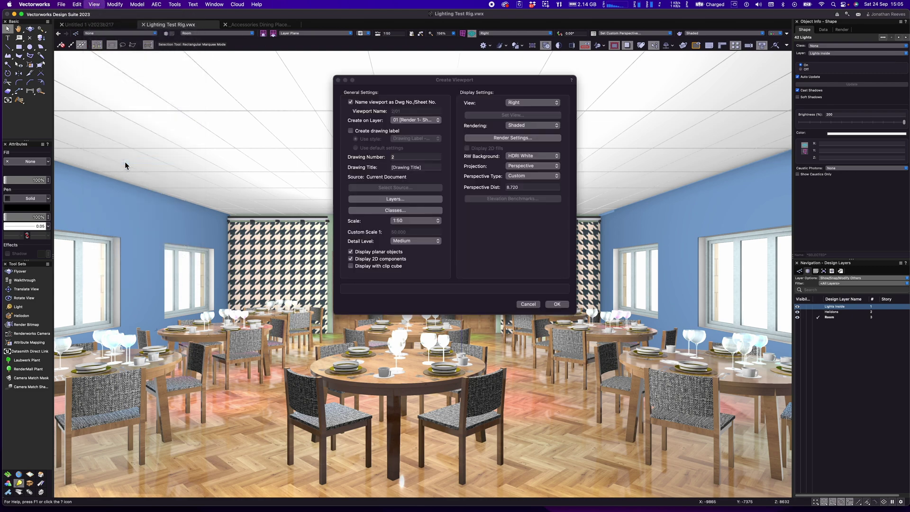
left_click(415, 120)
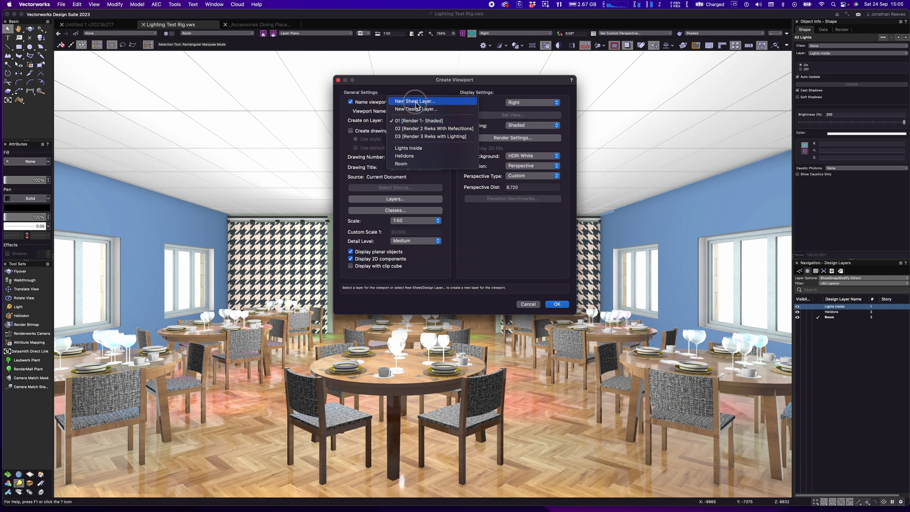
left_click(423, 102)
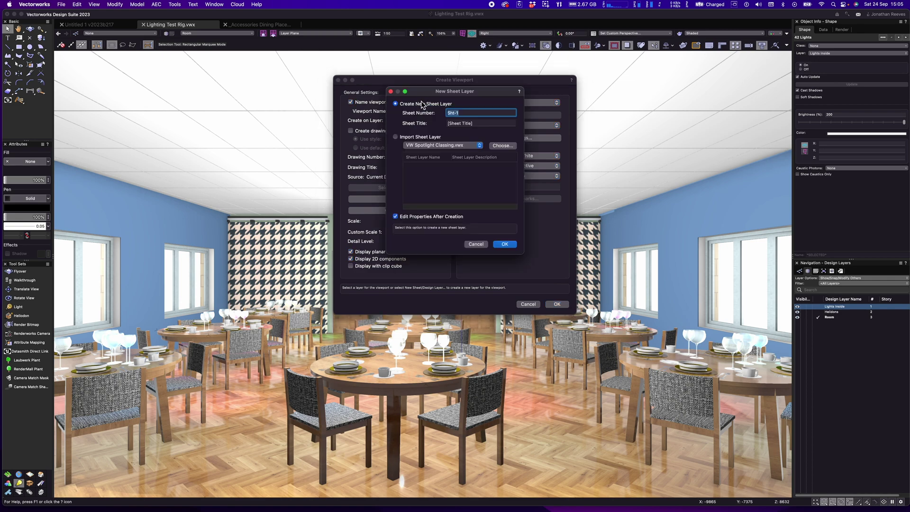
key("Tab")
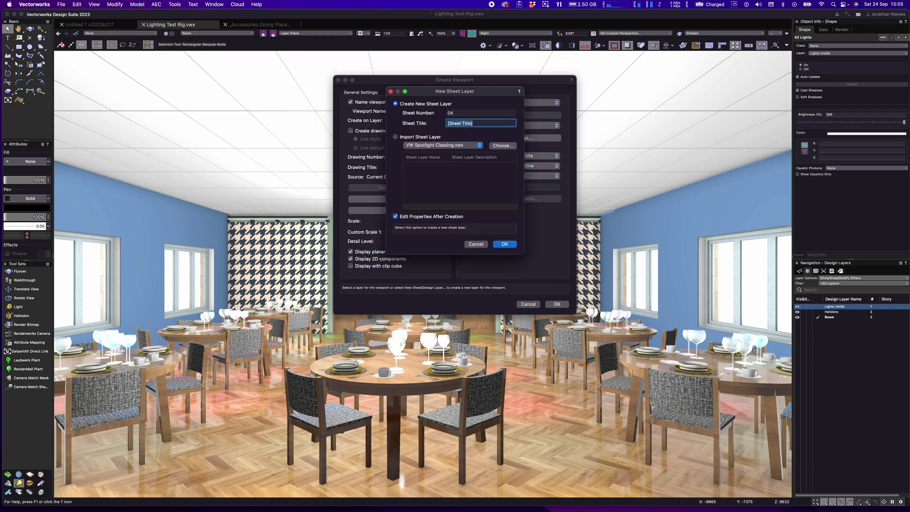
type("Re")
left_click(504, 244)
double_click(439, 149)
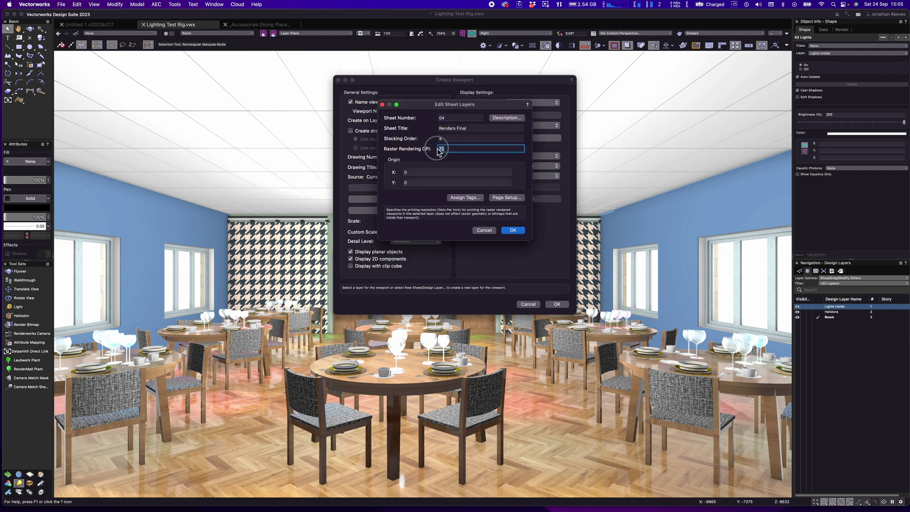
left_click(514, 231)
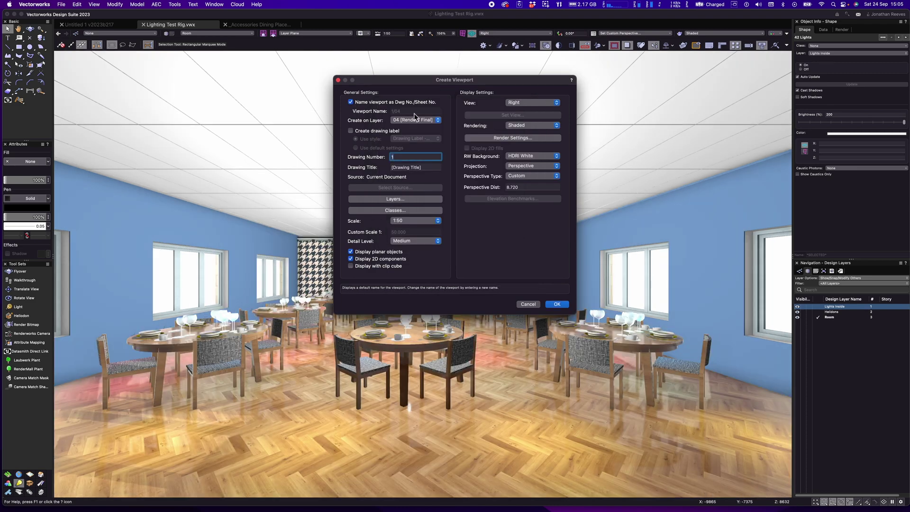
- Render the viewport with Custom Renderworks at all-Medium quality and create it
left_click(357, 102)
left_click(534, 126)
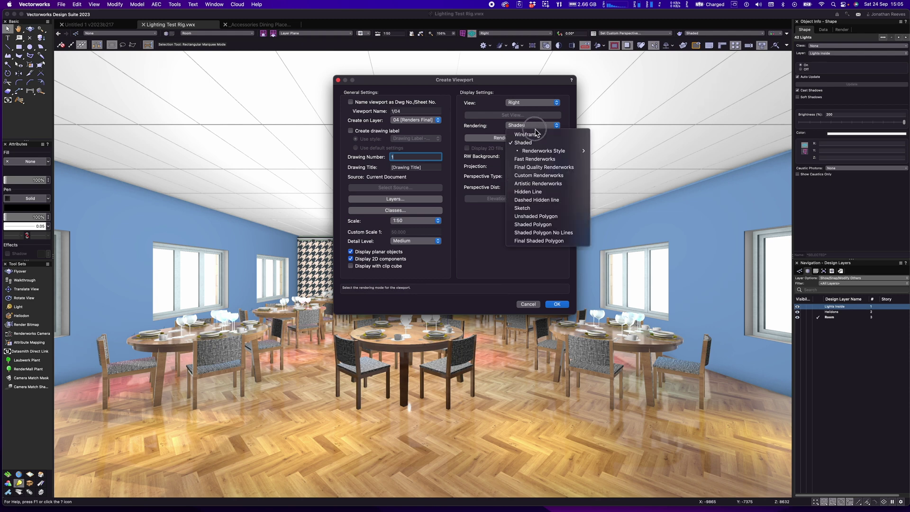
left_click(540, 175)
left_click(531, 137)
left_click(486, 201)
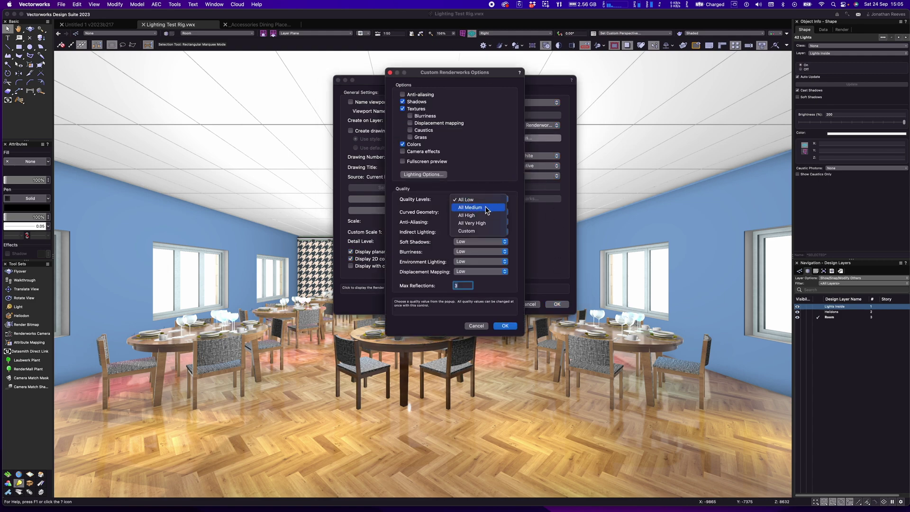
left_click(486, 208)
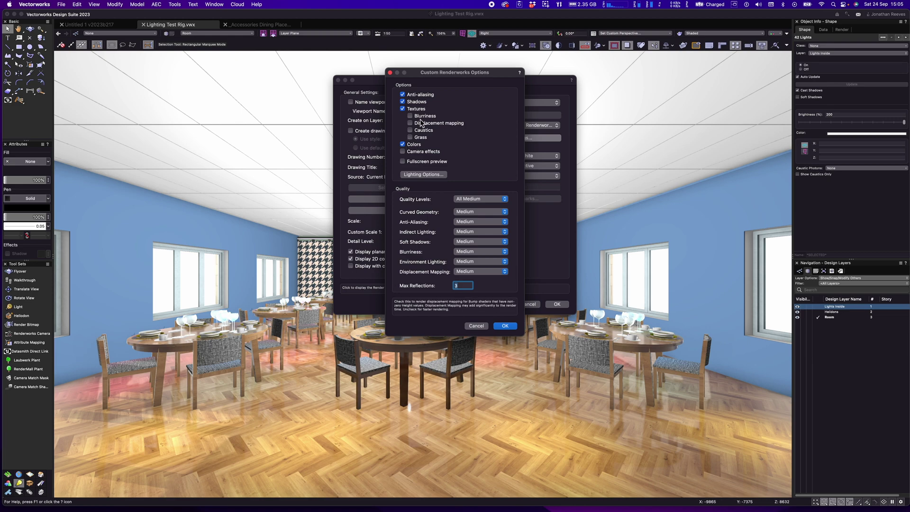
left_click(506, 326)
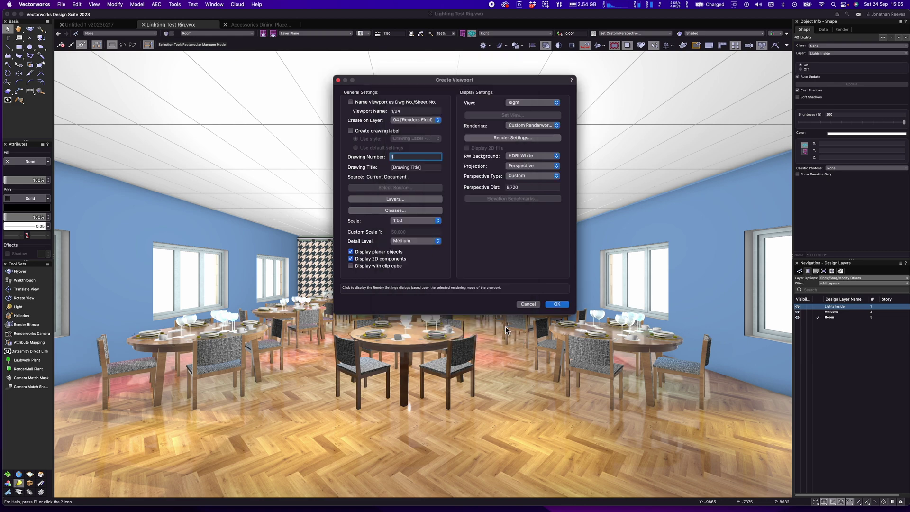
left_click(556, 303)
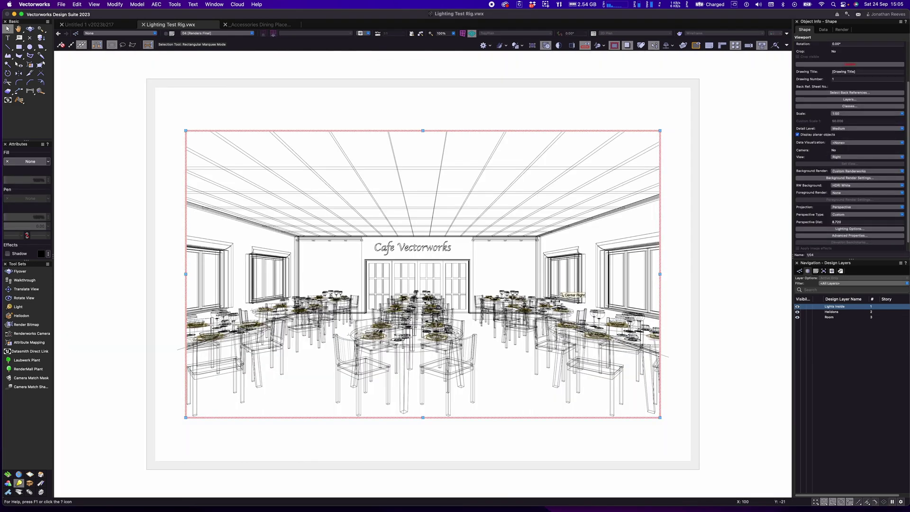
- Update the sheet 04 viewport to a full-colour café render and close both GPU monitor windows
scroll(556, 303, "up", 1)
left_click(850, 64)
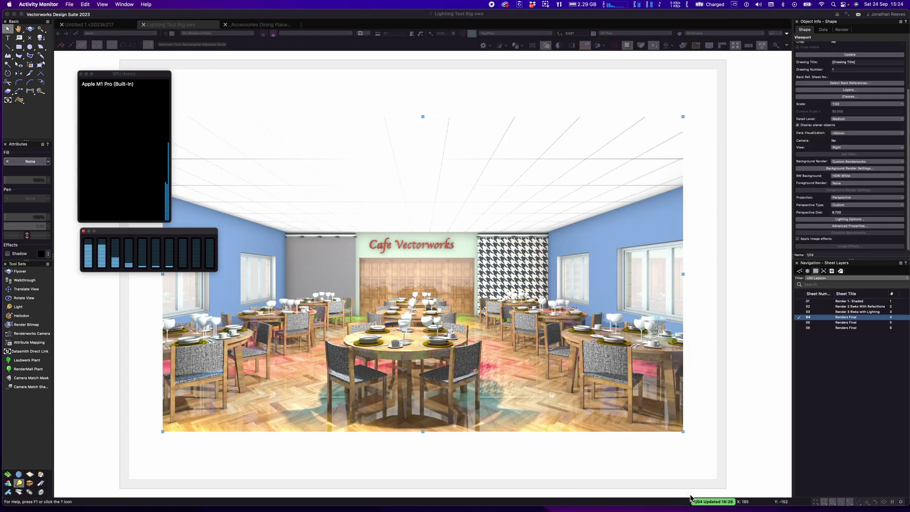
left_click(690, 497)
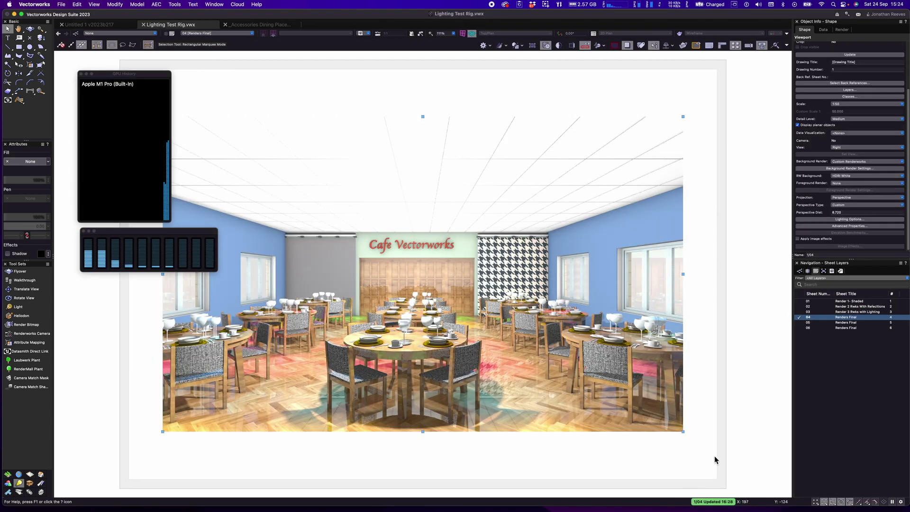
left_click(733, 428)
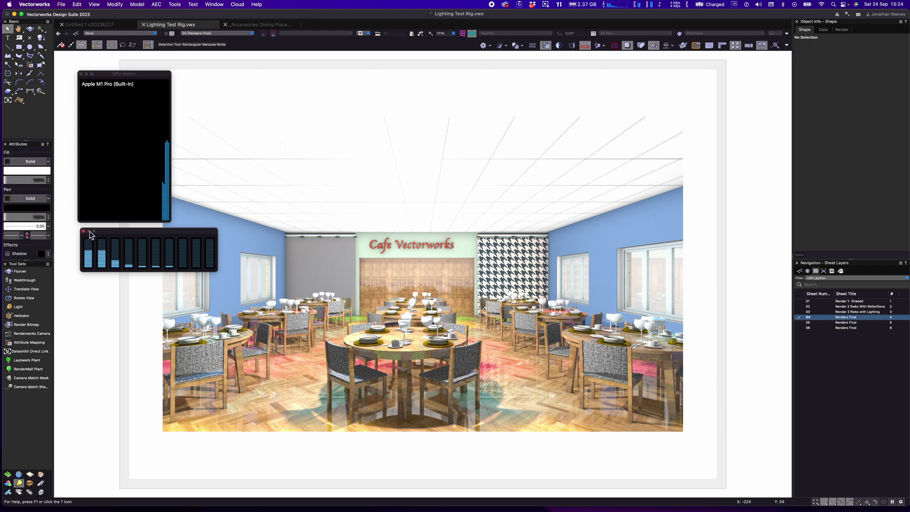
left_click(81, 74)
left_click(83, 231)
- View sheet 05, zoom in on the centre table and back out, then move to sheet 06
double_click(847, 323)
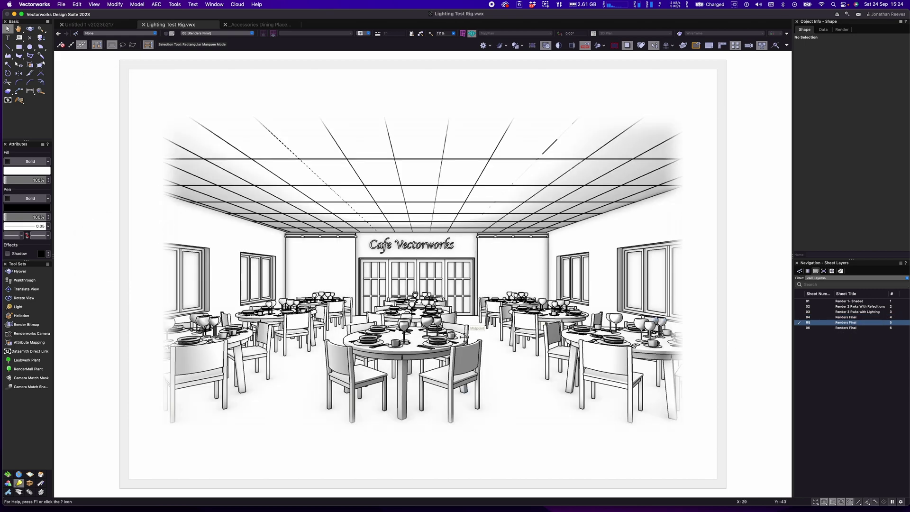
key("c")
left_click_drag(441, 297, 435, 285)
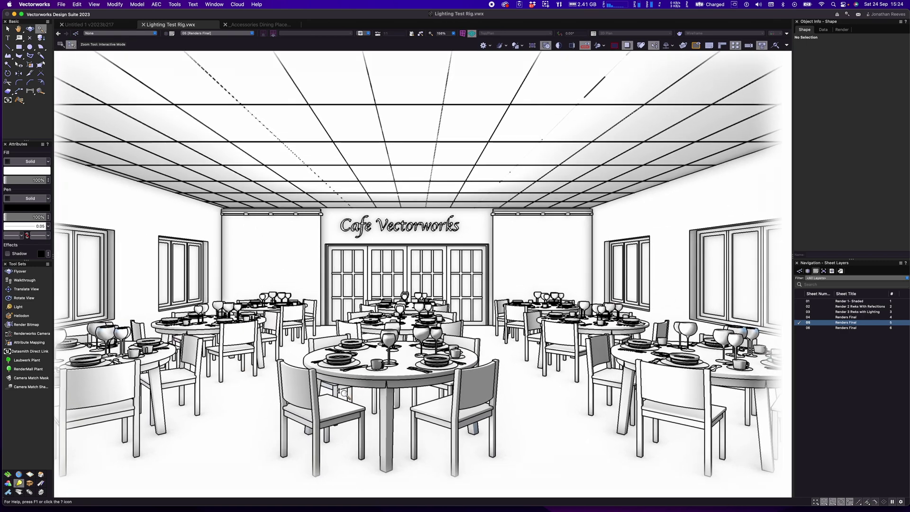
left_click_drag(408, 379, 411, 380)
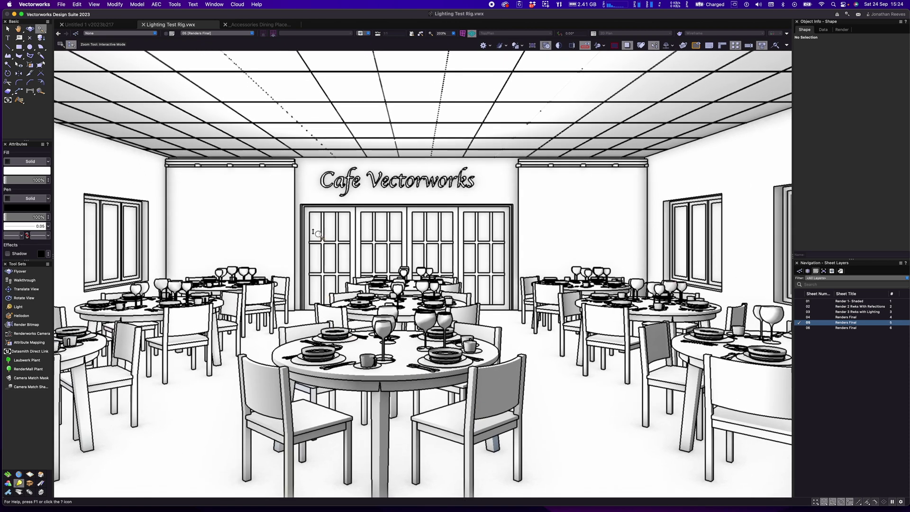
left_click_drag(414, 267, 452, 239)
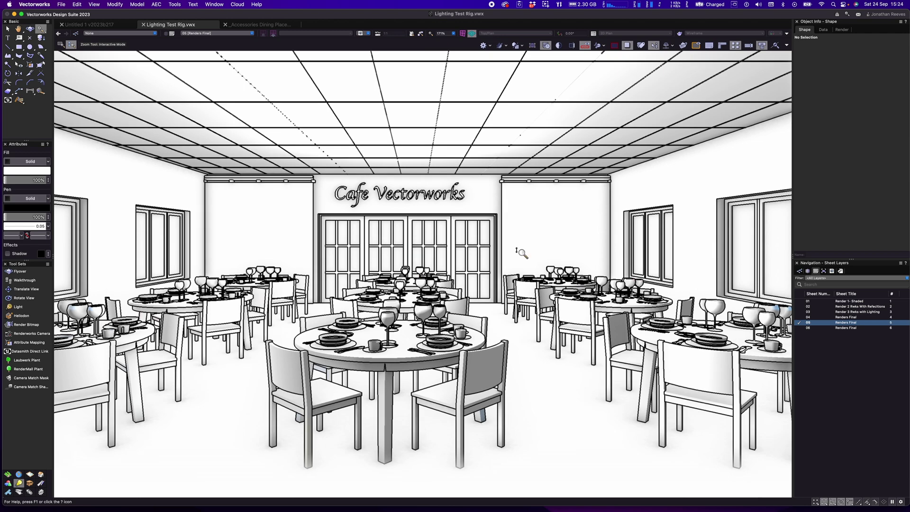
double_click(846, 328)
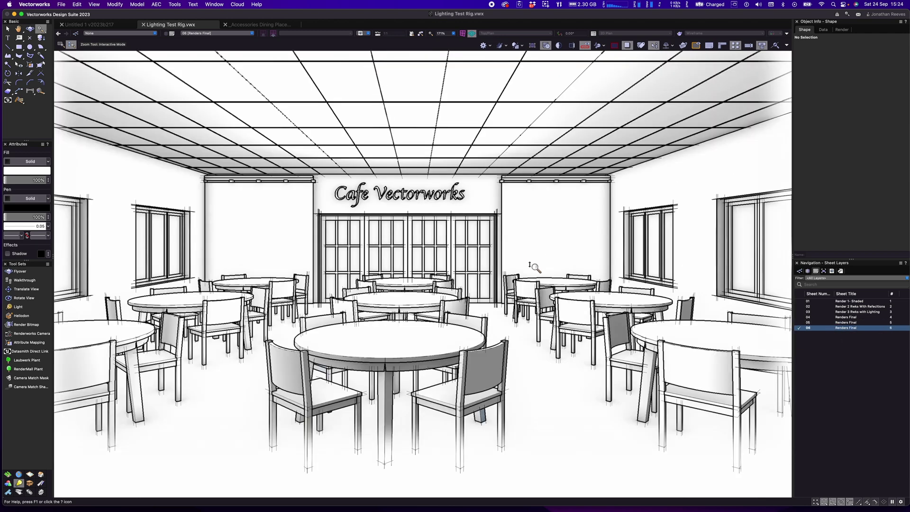
- Give the sheet 06 viewport the maximum Soft Edges image effect and fit the page in view
left_click_drag(439, 275, 468, 291)
key("x")
left_click(739, 240)
left_click(836, 246)
left_click_drag(728, 229, 751, 229)
left_click(751, 278)
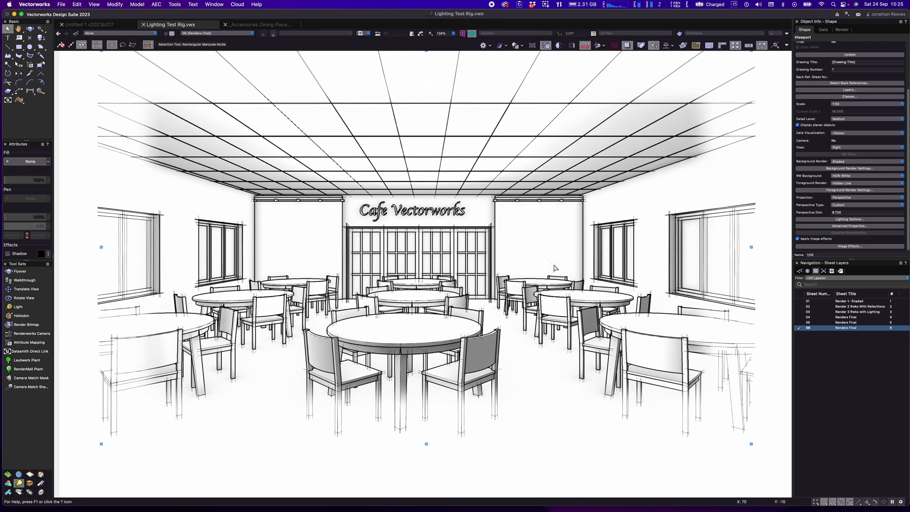
key("super+6")
left_click(741, 203)
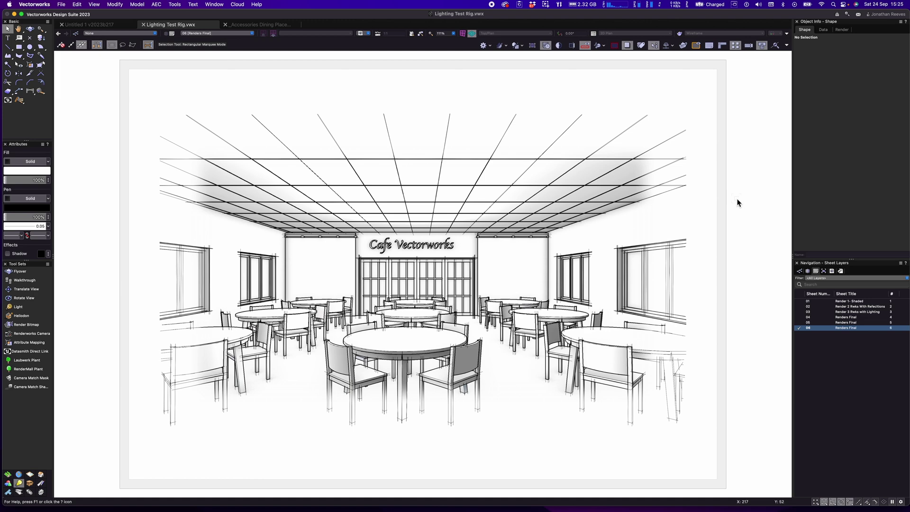
- Switch the Navigation palette to list the file's design layers
left_click(807, 271)
double_click(826, 312)
key("Escape")
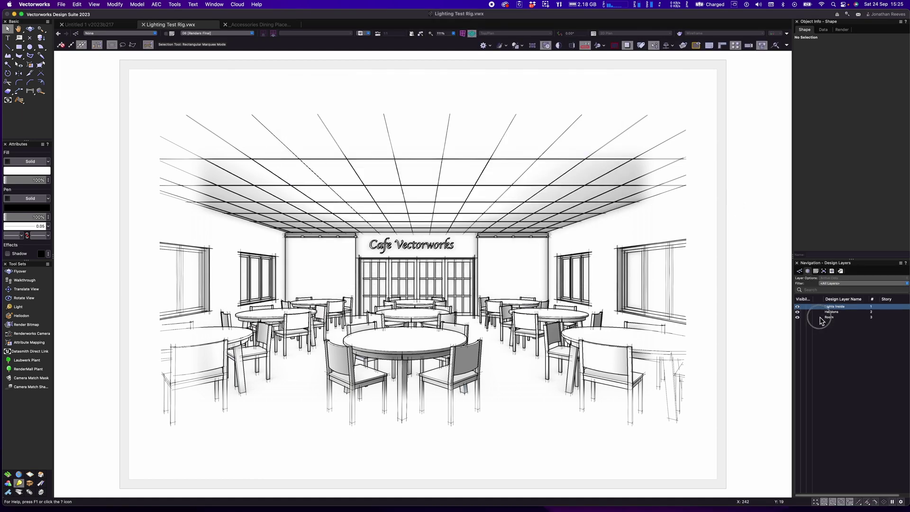
- Activate the Room design layer and walk forward into the dining room
left_click(819, 317)
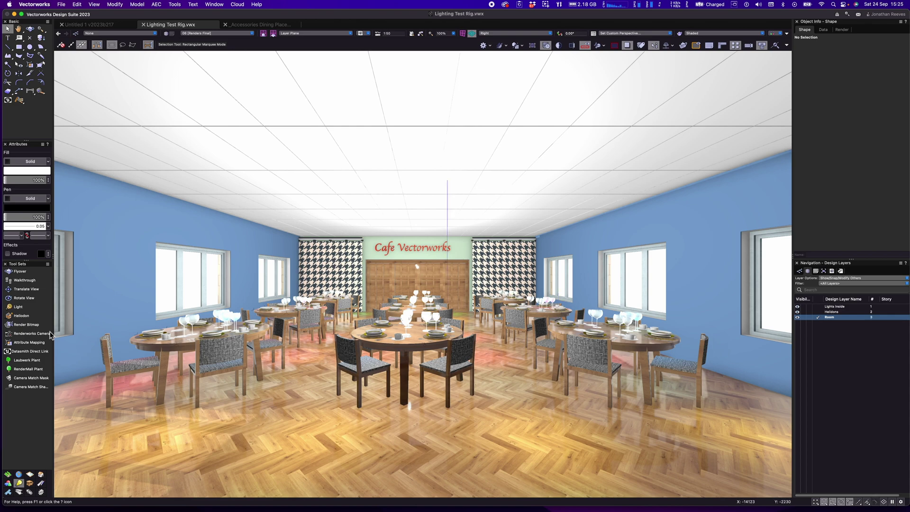
left_click(24, 280)
left_click_drag(401, 363, 362, 295)
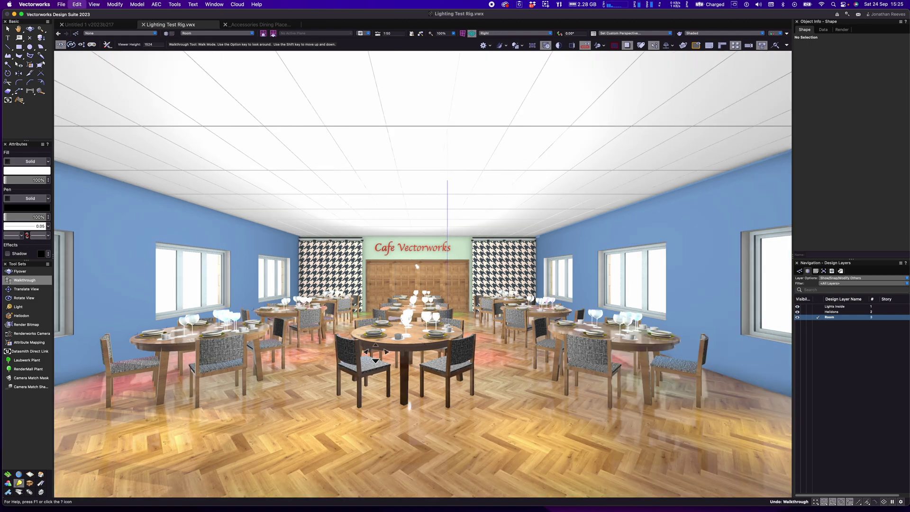
- Save the walked-in position as a new view and bring up the Resource Manager
left_click(368, 34)
left_click(375, 58)
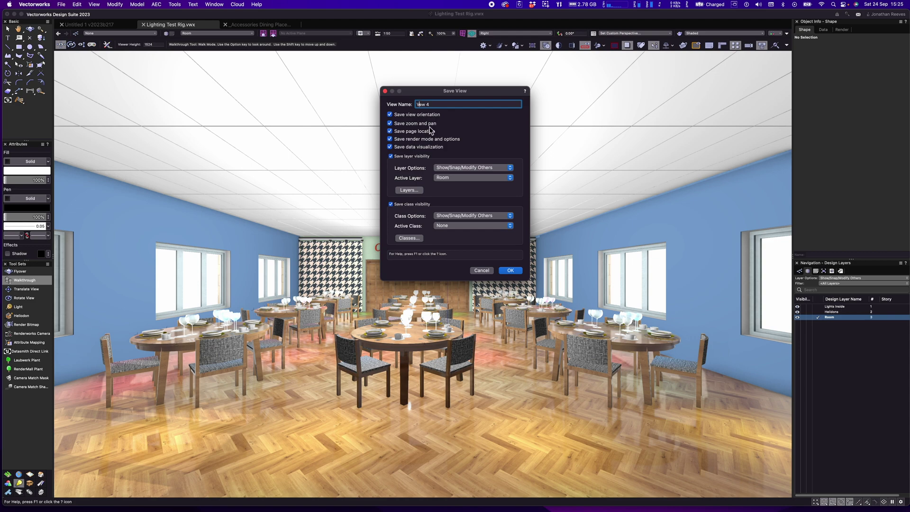
left_click(508, 272)
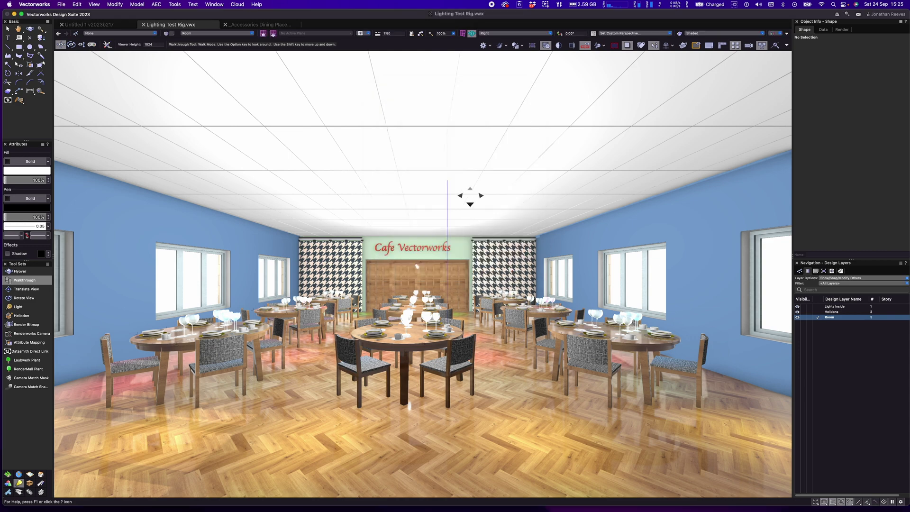
key("super+r")
- Import the Transition Scripts from the View Transition Animation favourite file into the document
left_click_drag(553, 53, 393, 77)
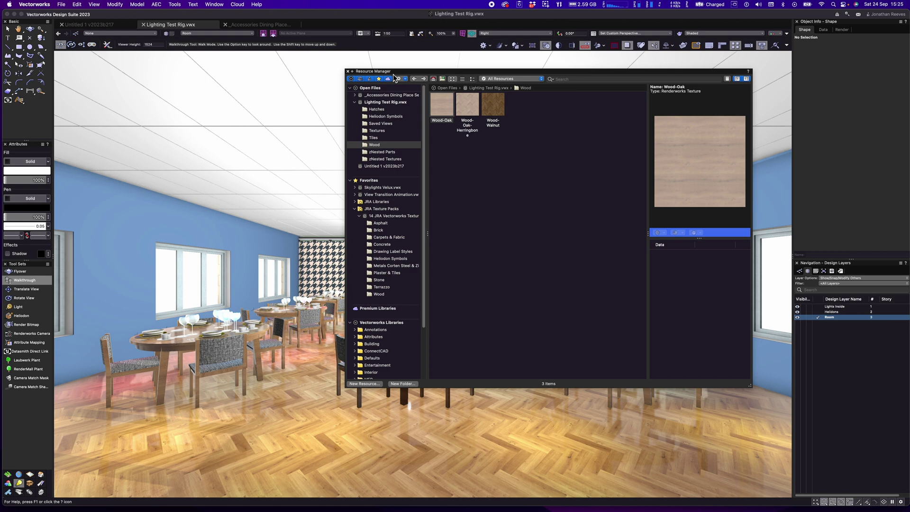
left_click(377, 196)
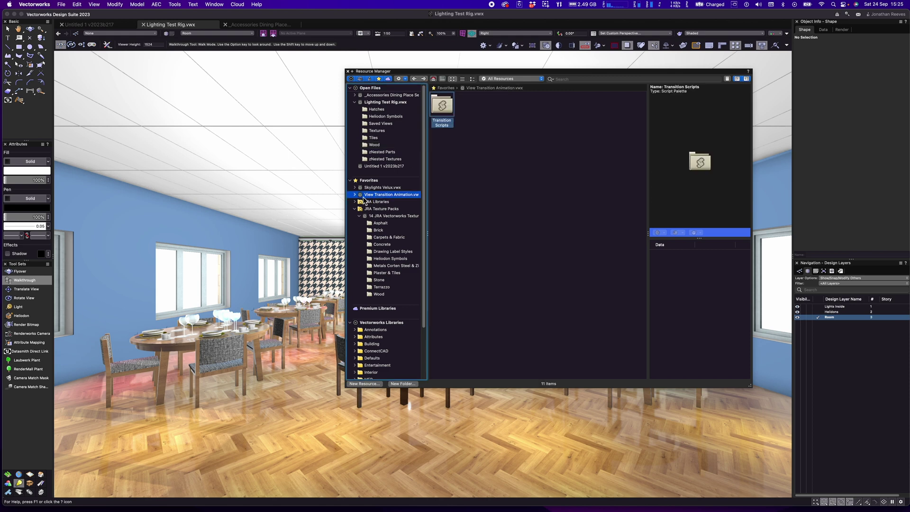
right_click(370, 199)
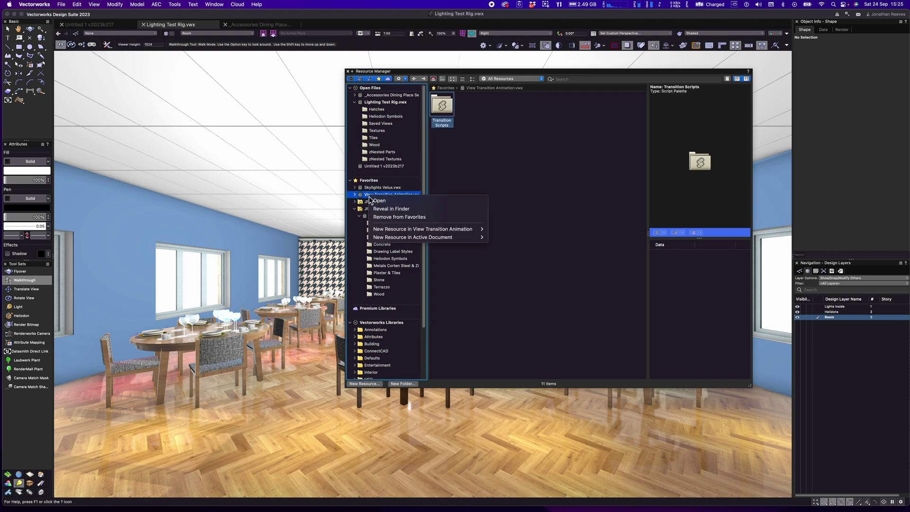
left_click(412, 124)
right_click(386, 198)
right_click(441, 110)
left_click(451, 164)
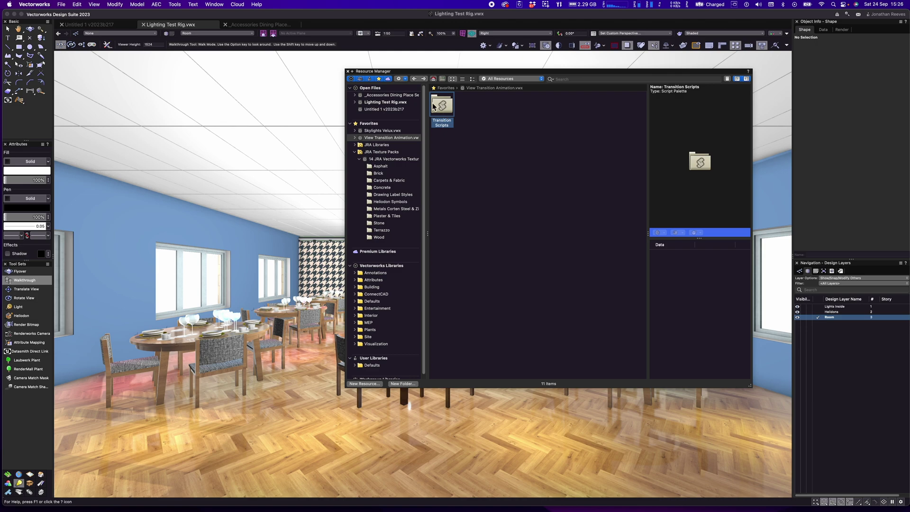
- Open the Transition Scripts folder, pick Transition Speed 3sec-2, and close the library
double_click(385, 103)
double_click(571, 111)
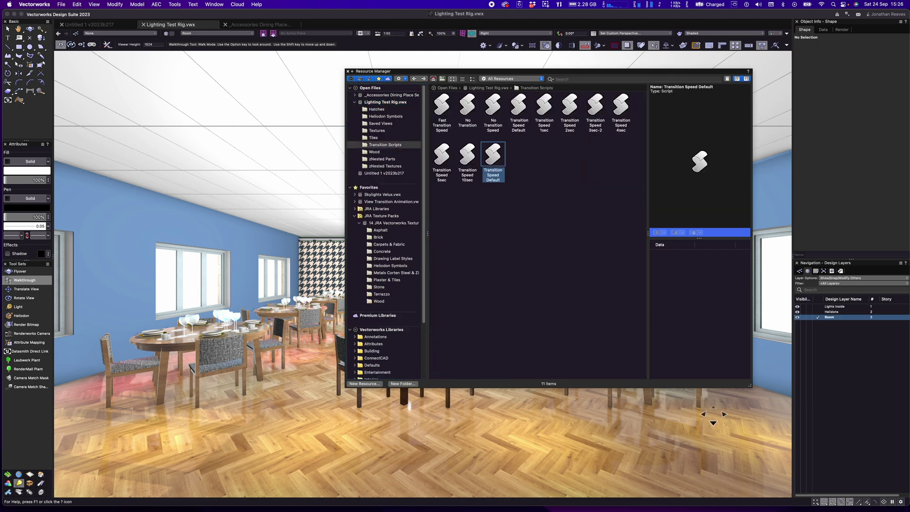
left_click_drag(749, 386, 665, 352)
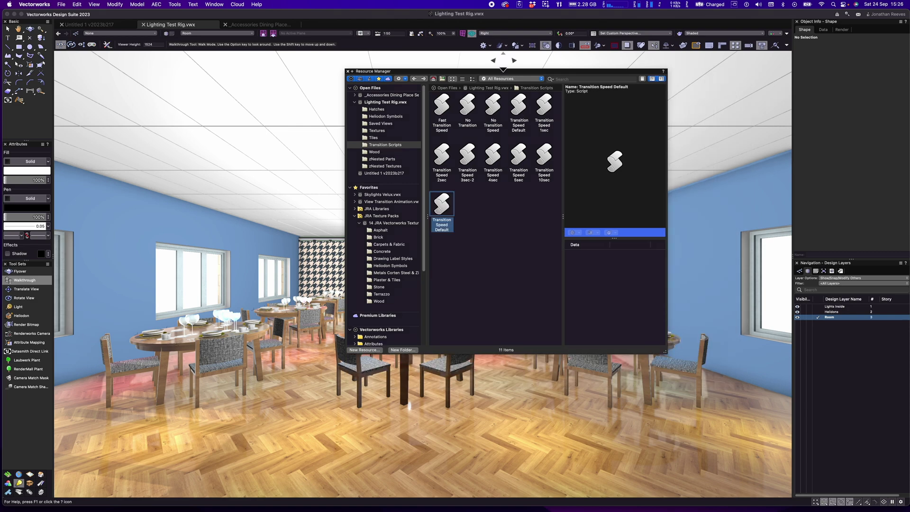
left_click_drag(508, 71, 627, 96)
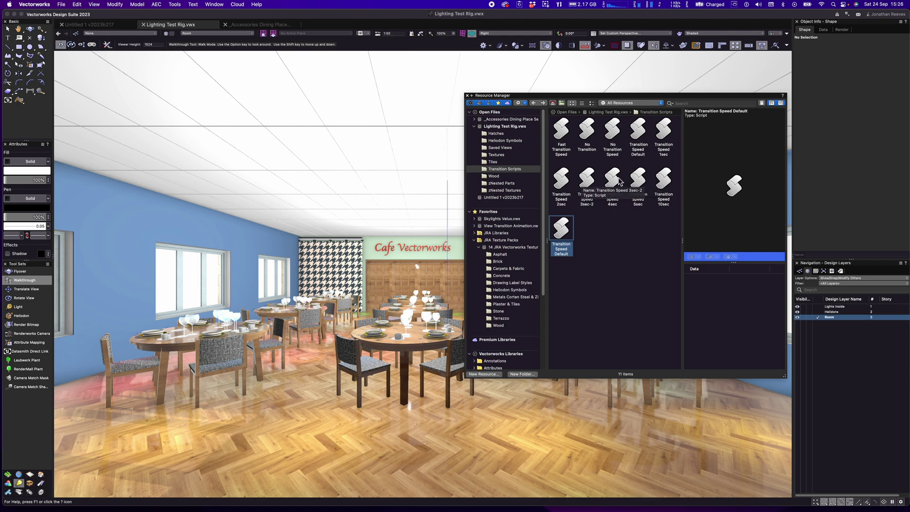
left_click(592, 178)
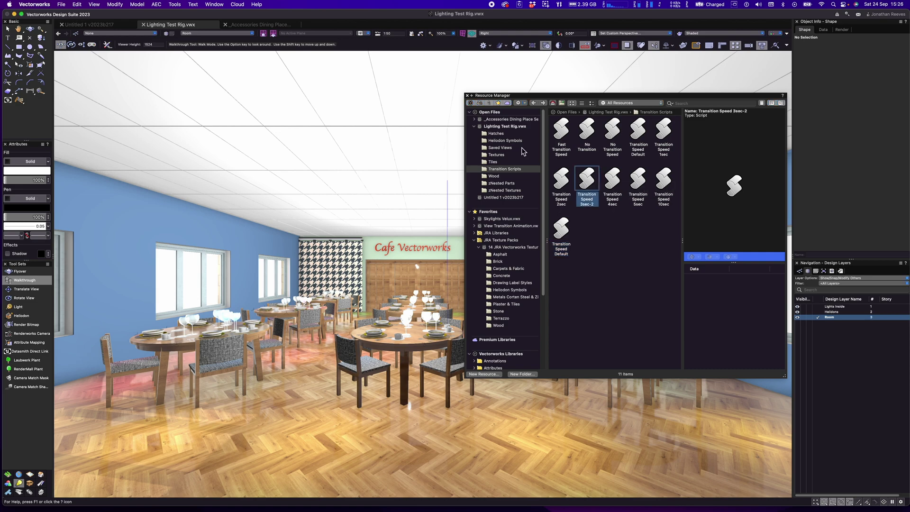
left_click(468, 96)
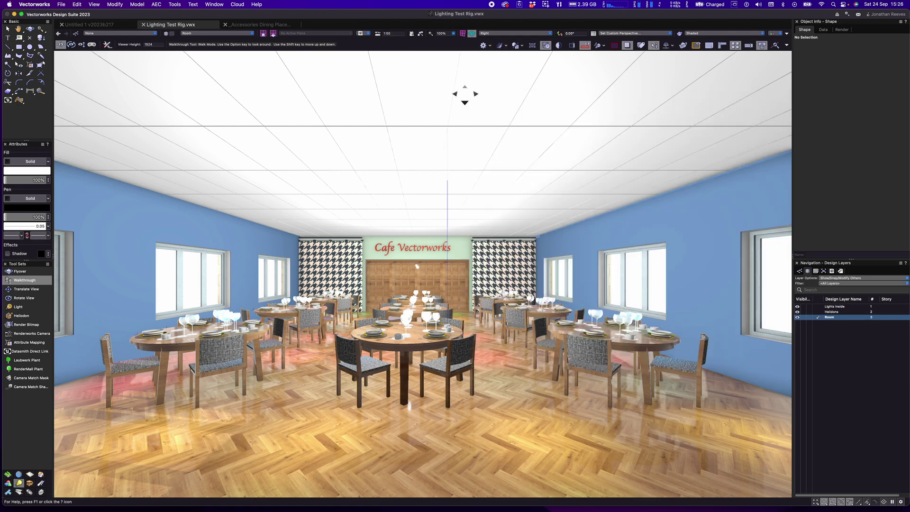
- Walk the camera forward to the tables and save that position as View 5
left_click(370, 34)
key("Escape")
left_click_drag(437, 324, 437, 308)
left_click(367, 34)
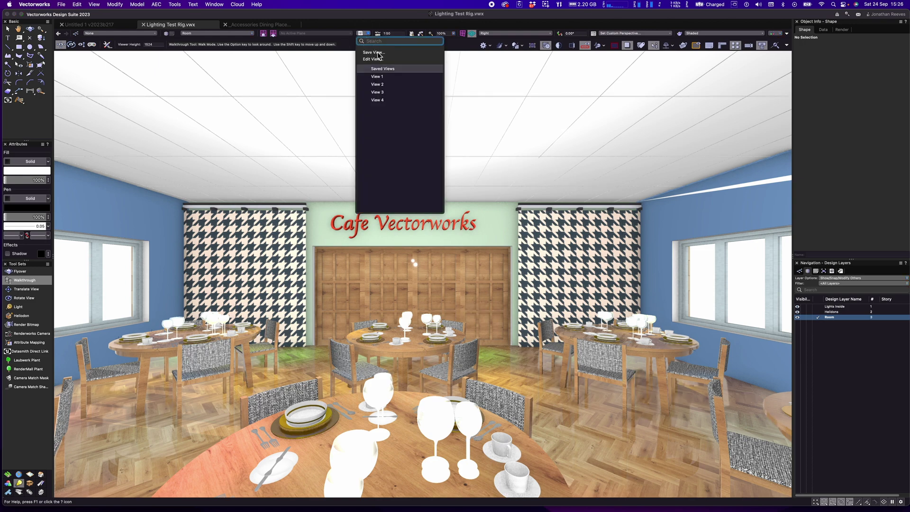
left_click(378, 53)
type("View 5")
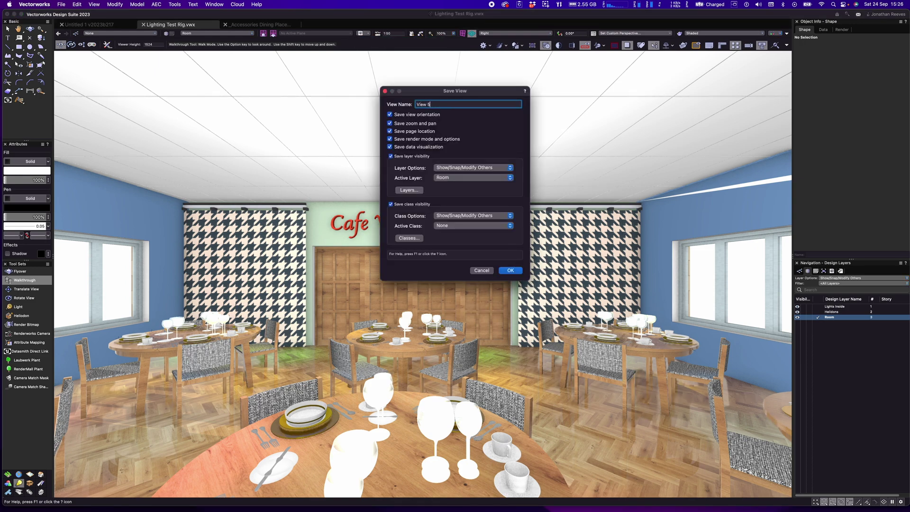
key("Return")
- Jump to a whole-room saved view, then animate back to View 5
left_click(367, 34)
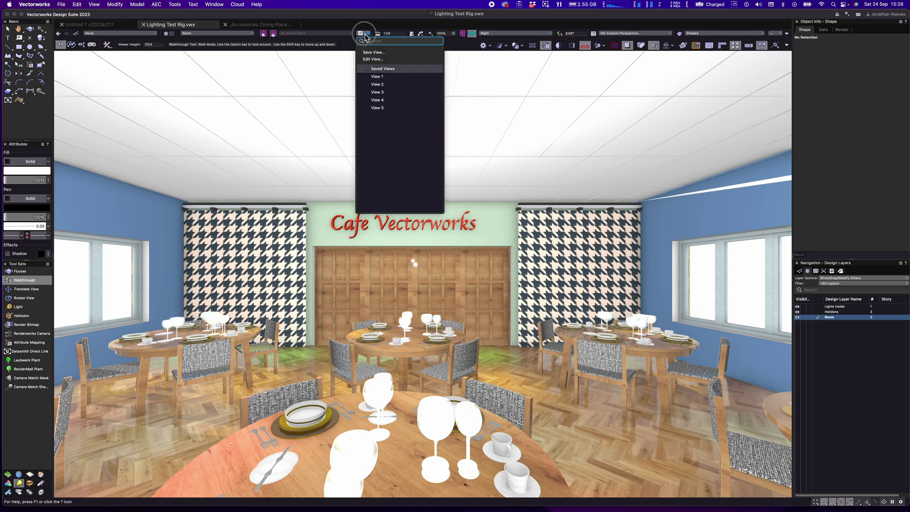
left_click(382, 102)
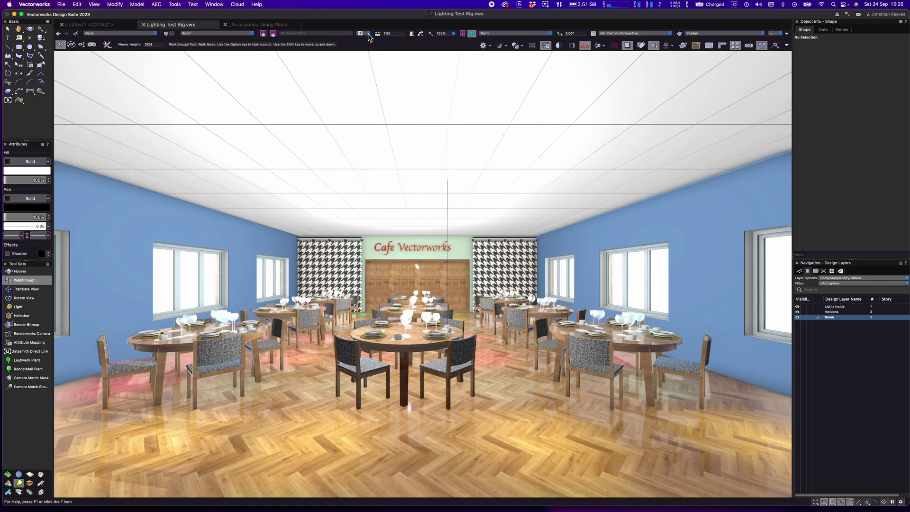
left_click(369, 34)
left_click(386, 109)
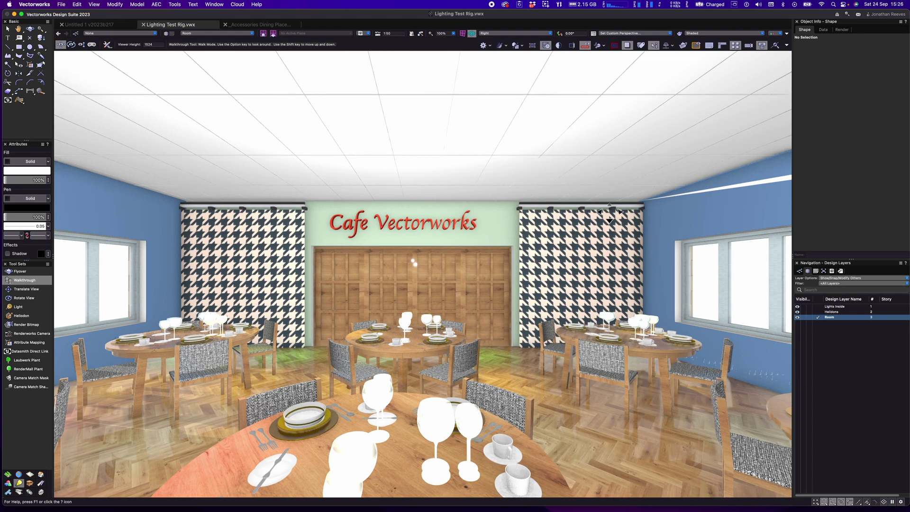
- Select the Transition Speed 10sec script in the Resource Manager
key("super+r")
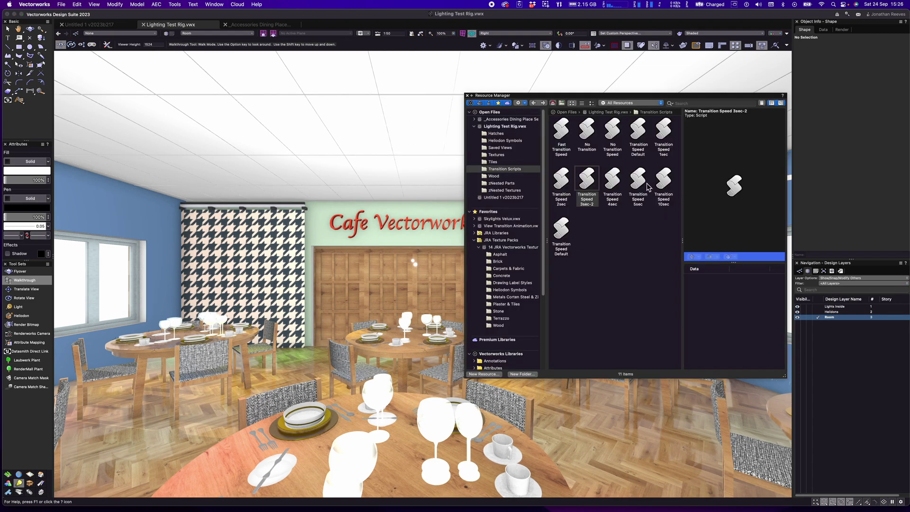
left_click(664, 183)
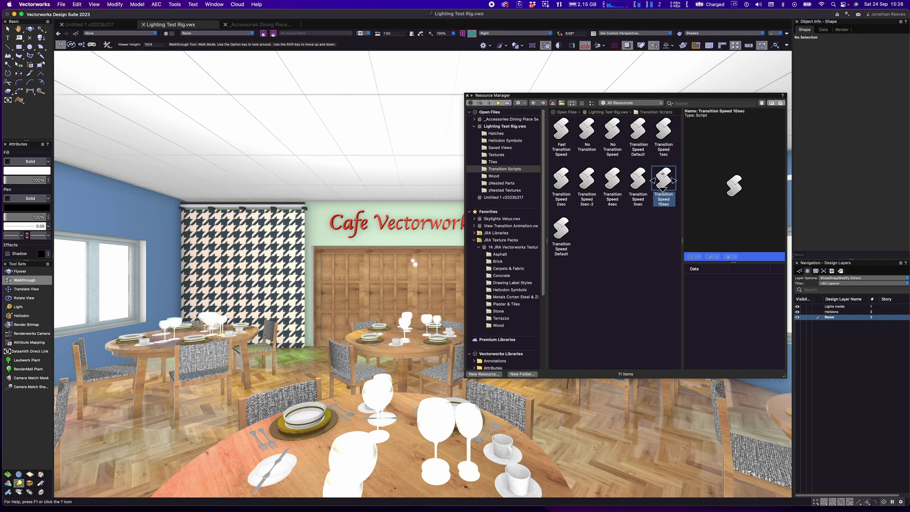
key("super+r")
- Animate through saved views: View 5, a wider room view, then back to View 5
left_click(369, 33)
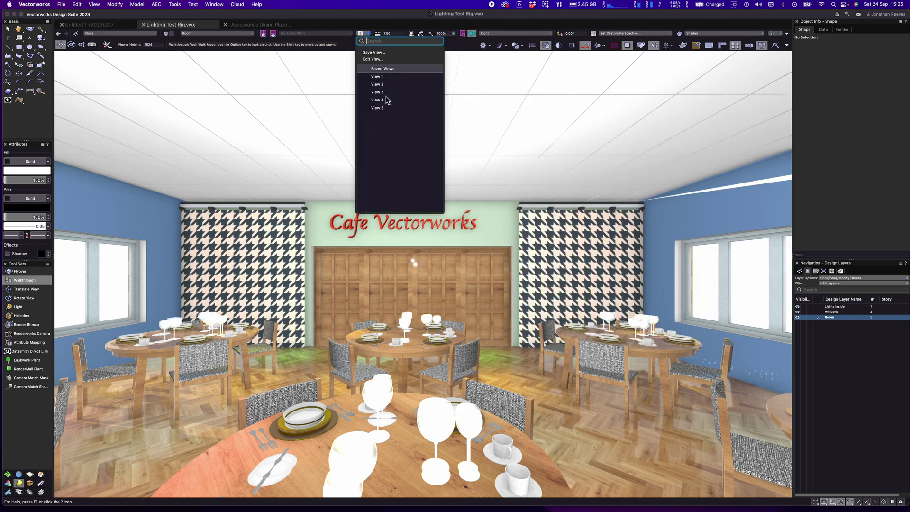
left_click(386, 108)
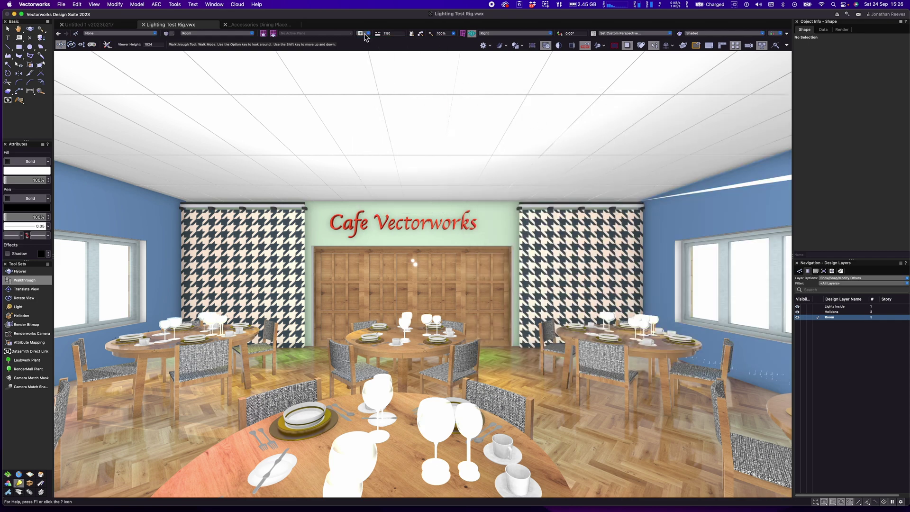
left_click(369, 33)
left_click(381, 100)
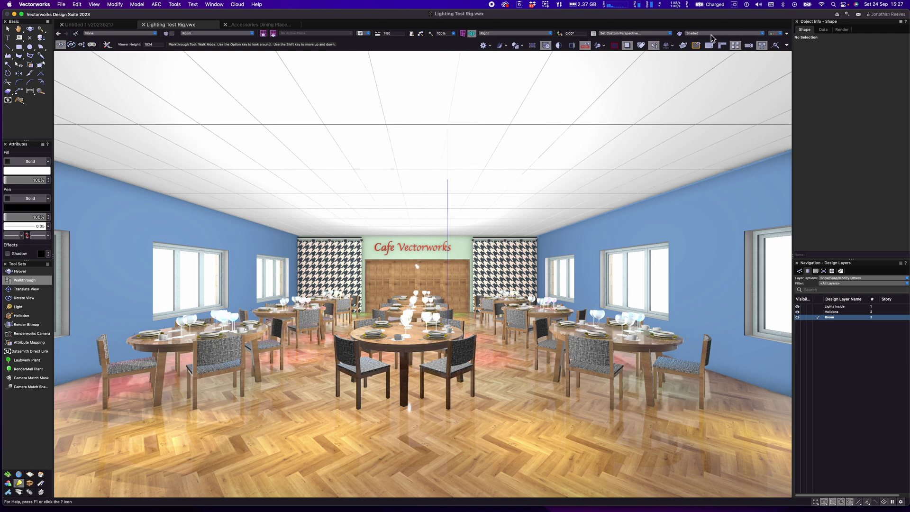
left_click(368, 34)
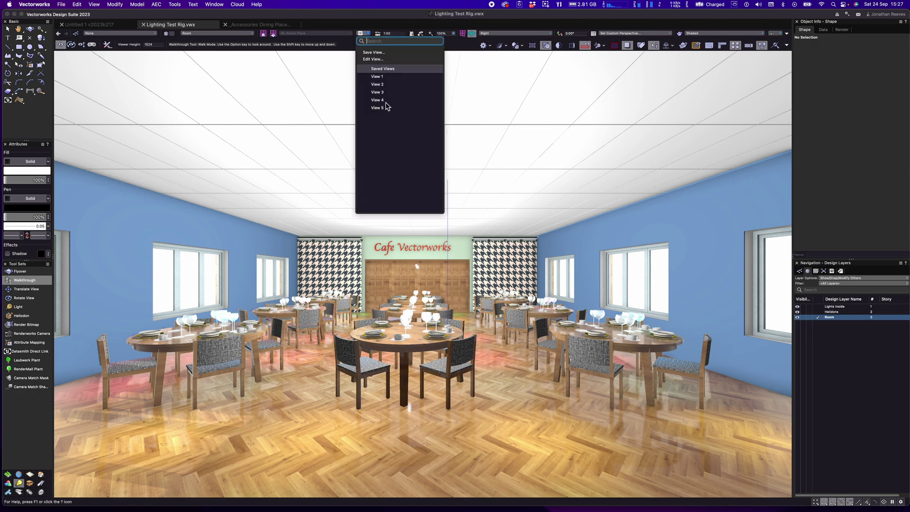
left_click(383, 108)
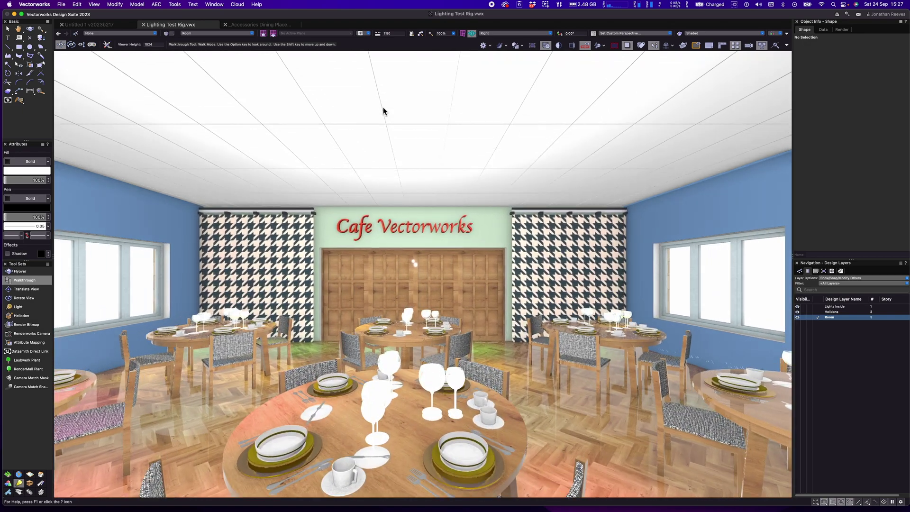
- Hide all enabled palettes via Window > Palettes so the room fills the screen
left_click(215, 4)
mouse_move(218, 19)
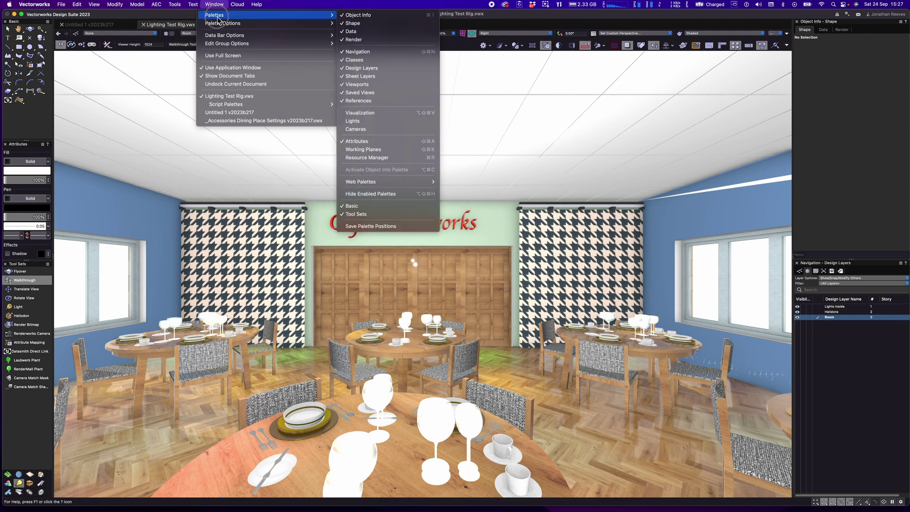
left_click(428, 195)
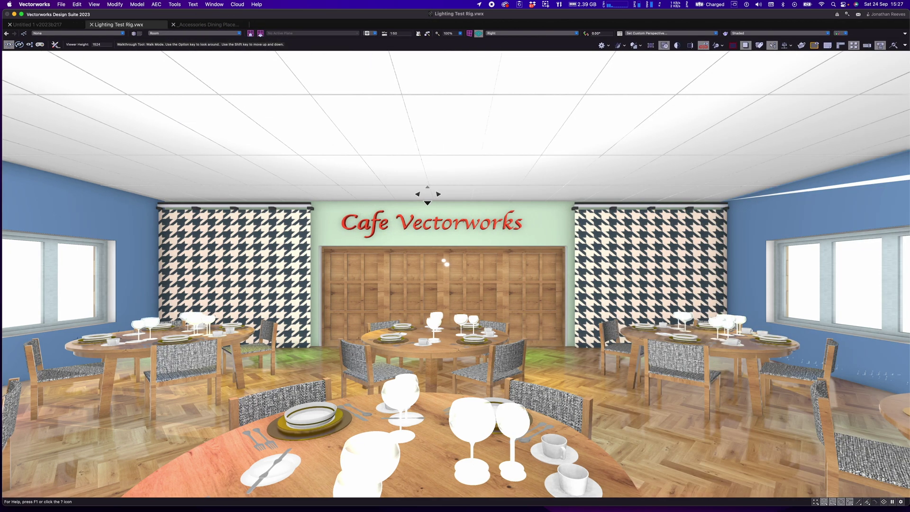
- Walk back and turn the camera left toward the Cafe Vectorworks sign wall
left_click_drag(427, 196, 428, 199)
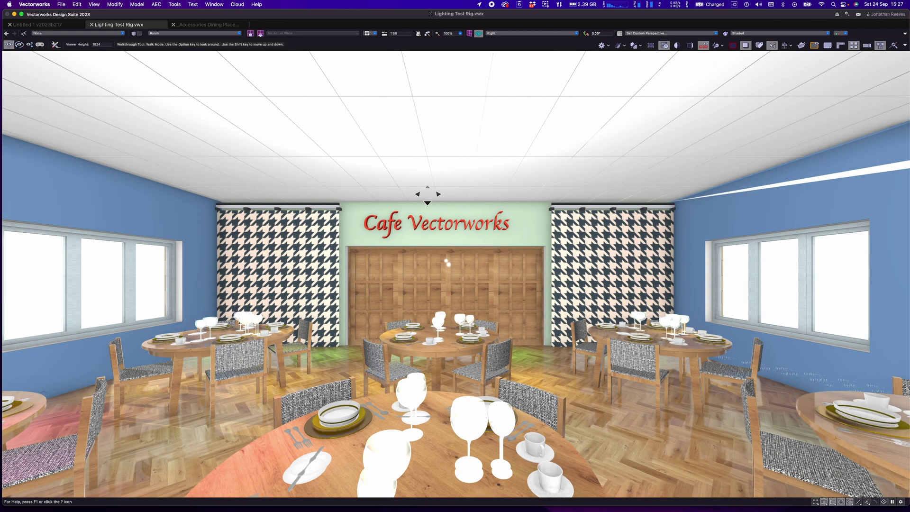
left_click(375, 34)
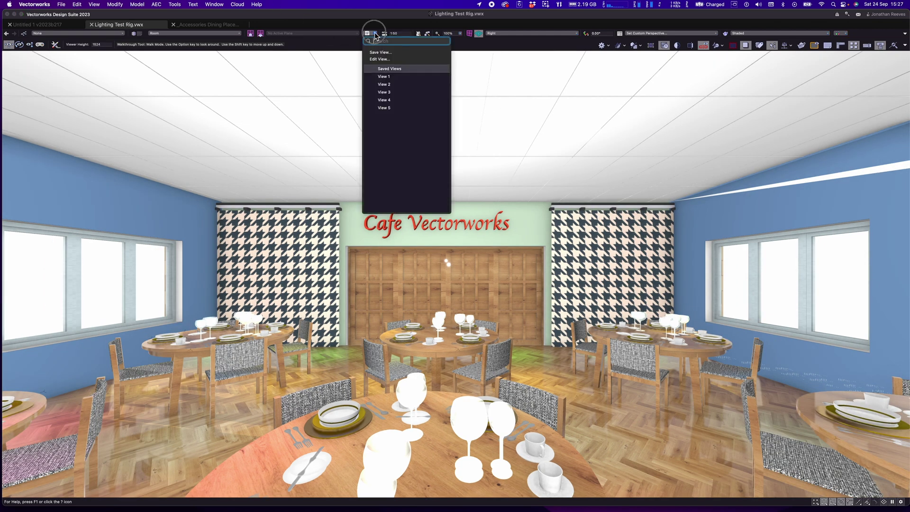
left_click(392, 108)
left_click_drag(386, 287, 470, 291)
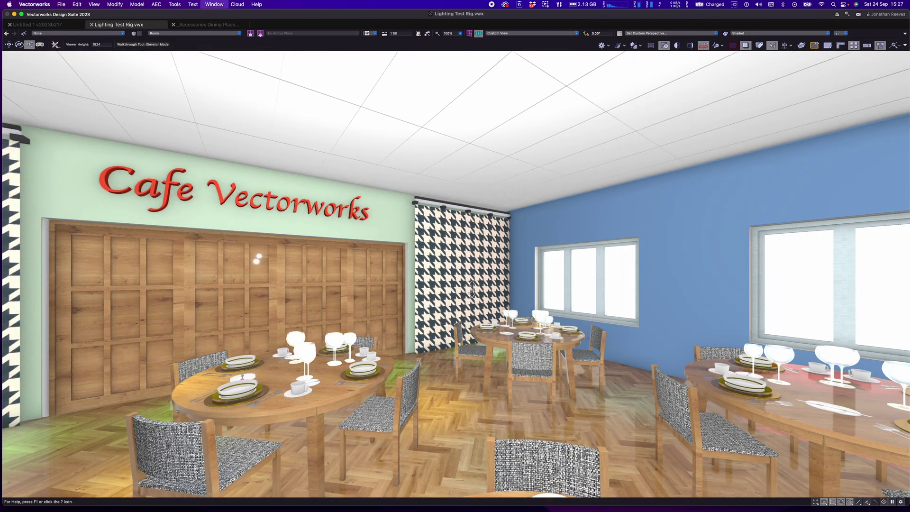
- Restore the palettes, hide the Lights Inside layer, and turn toward the room's grey end wall
left_click_drag(425, 193, 422, 191)
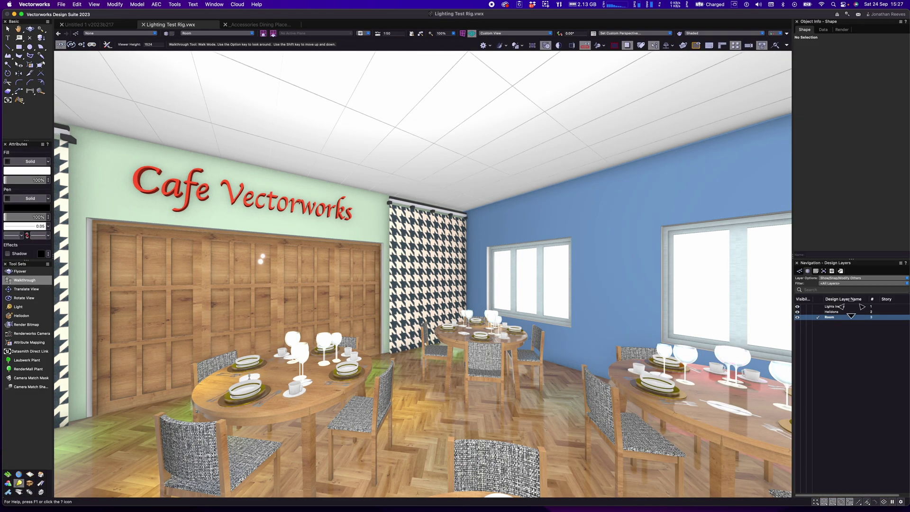
left_click_drag(842, 307, 823, 306)
left_click(803, 306)
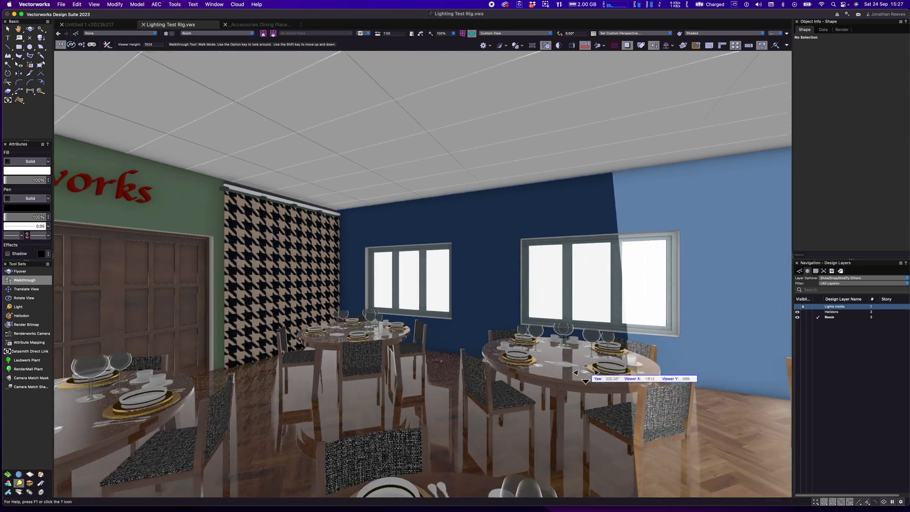
left_click_drag(586, 373, 573, 379)
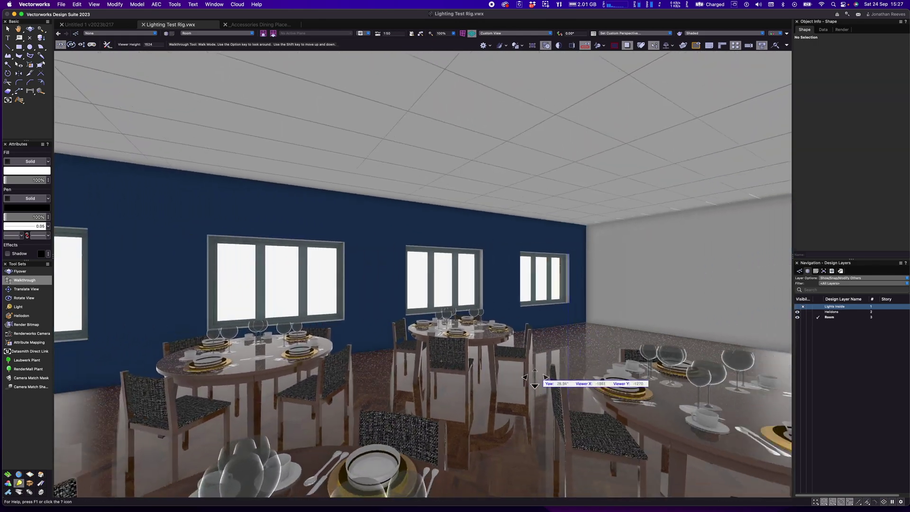
left_click_drag(526, 359, 472, 309)
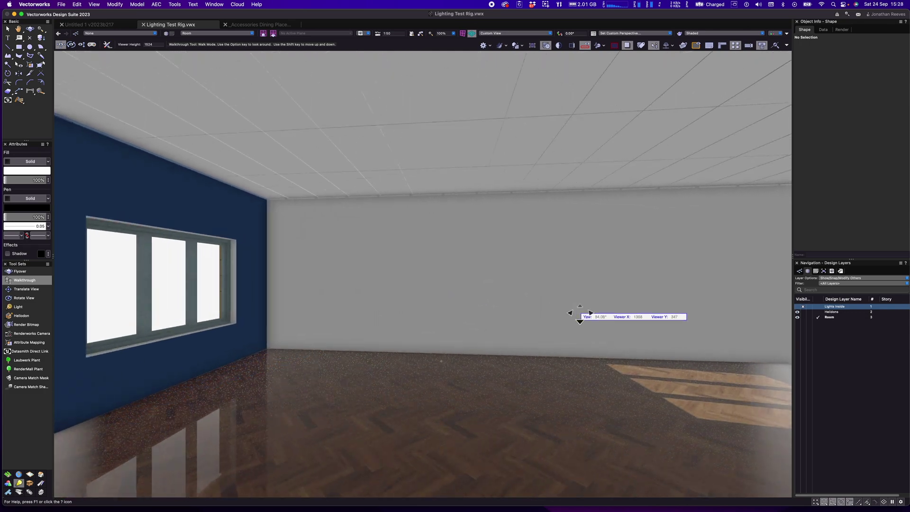